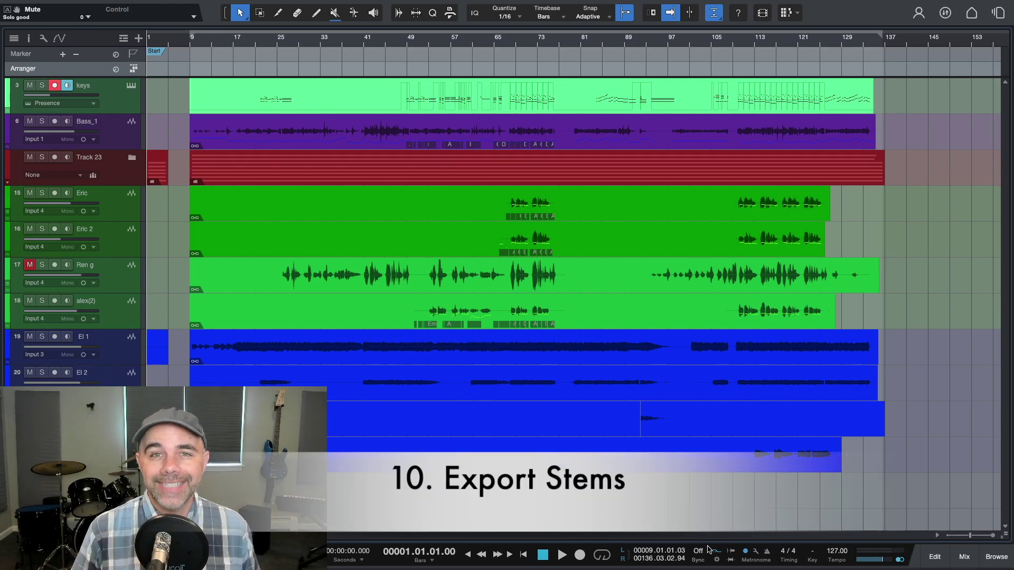
- Open the stem export options from the menu bar, then dismiss them
{"action": "mouse_move", "coordinate": [76, 4]}
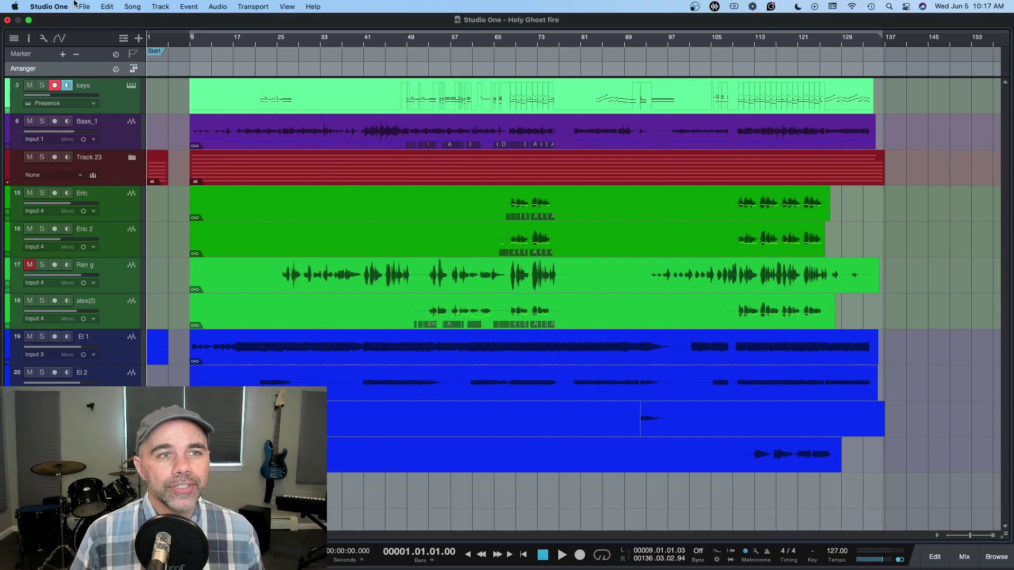
{"action": "left_click", "coordinate": [108, 6]}
{"action": "mouse_move", "coordinate": [132, 6]}
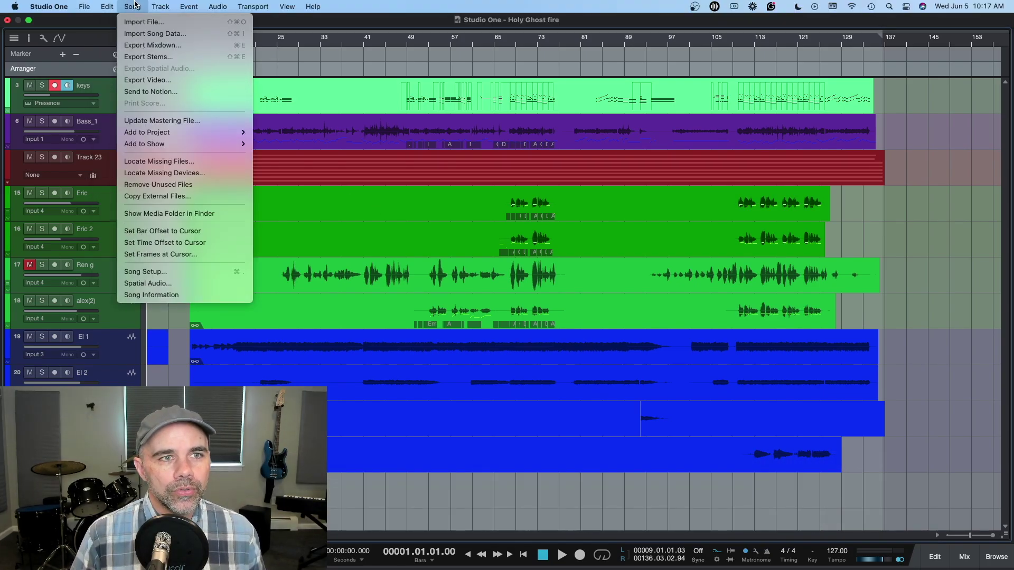
{"action": "left_click", "coordinate": [144, 57]}
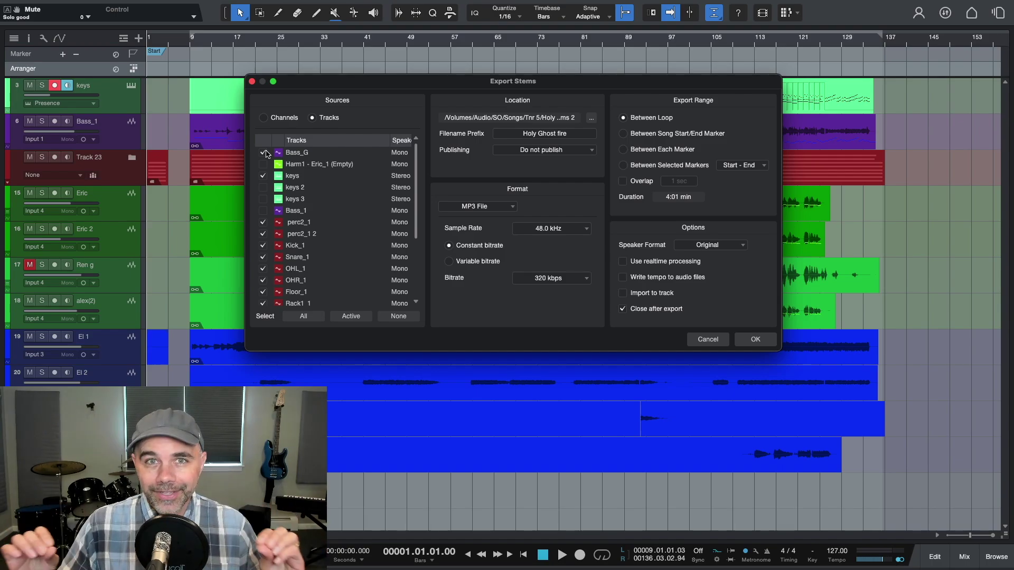
{"action": "key", "text": "Escape"}
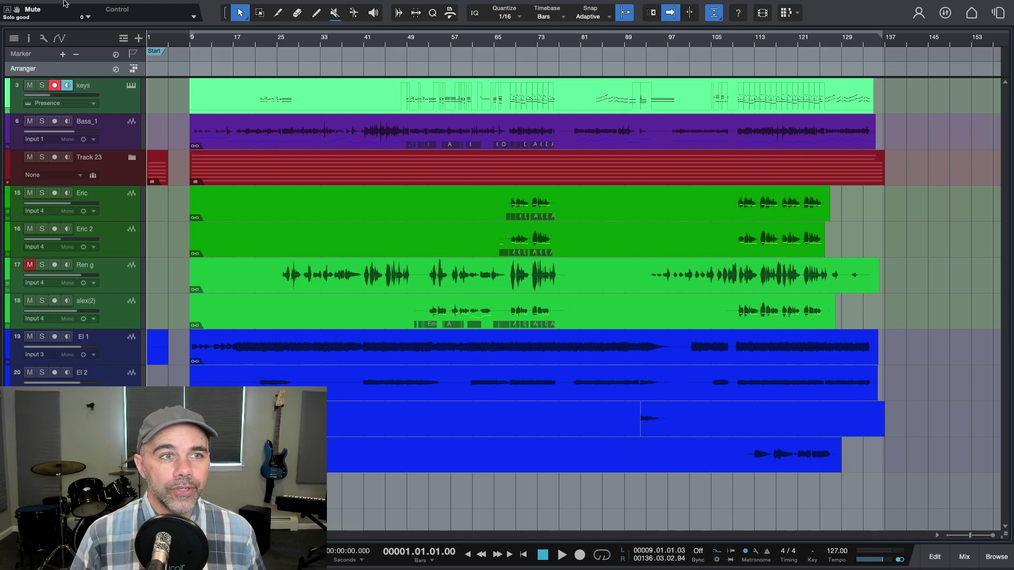
- Open and close the File > Collaboration > Join window, then show the Mix console with F3
{"action": "left_click", "coordinate": [84, 7]}
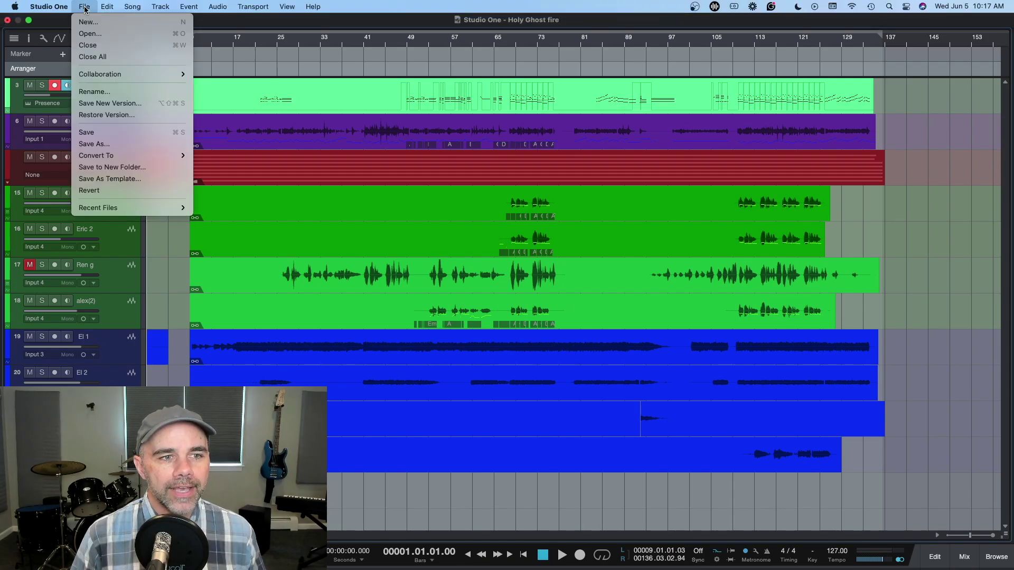
{"action": "mouse_move", "coordinate": [108, 6]}
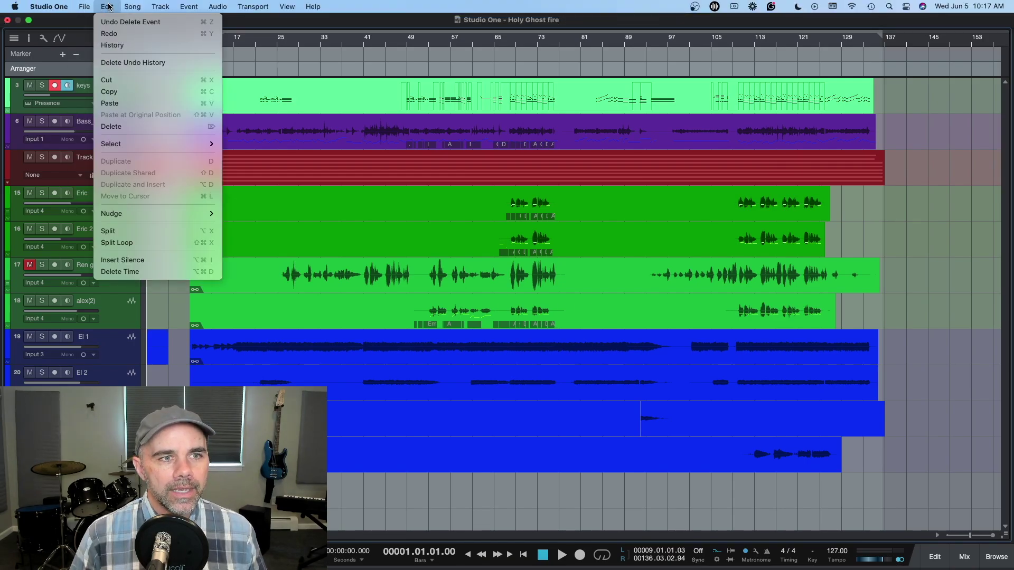
{"action": "mouse_move", "coordinate": [101, 74]}
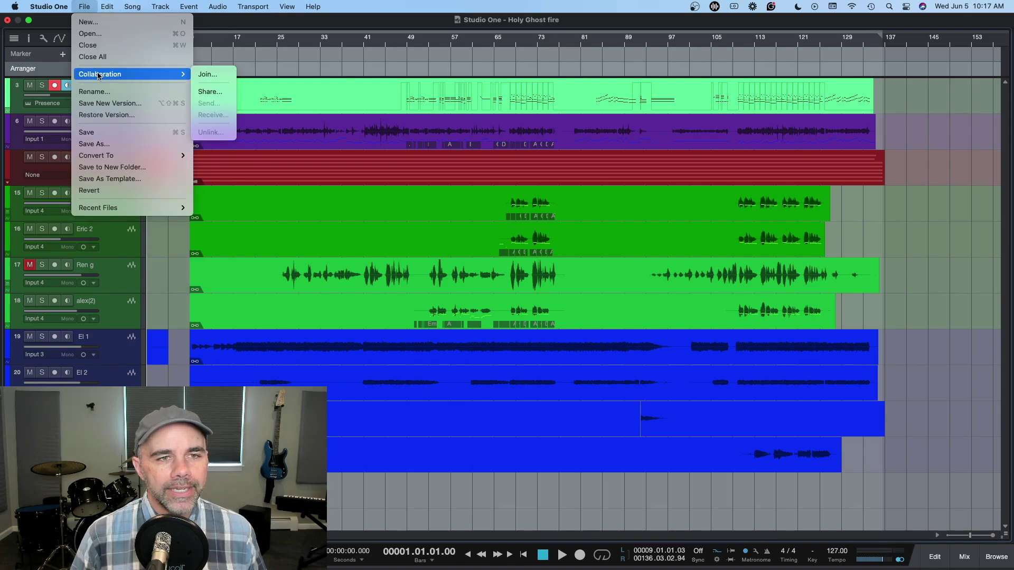
{"action": "left_click", "coordinate": [205, 75]}
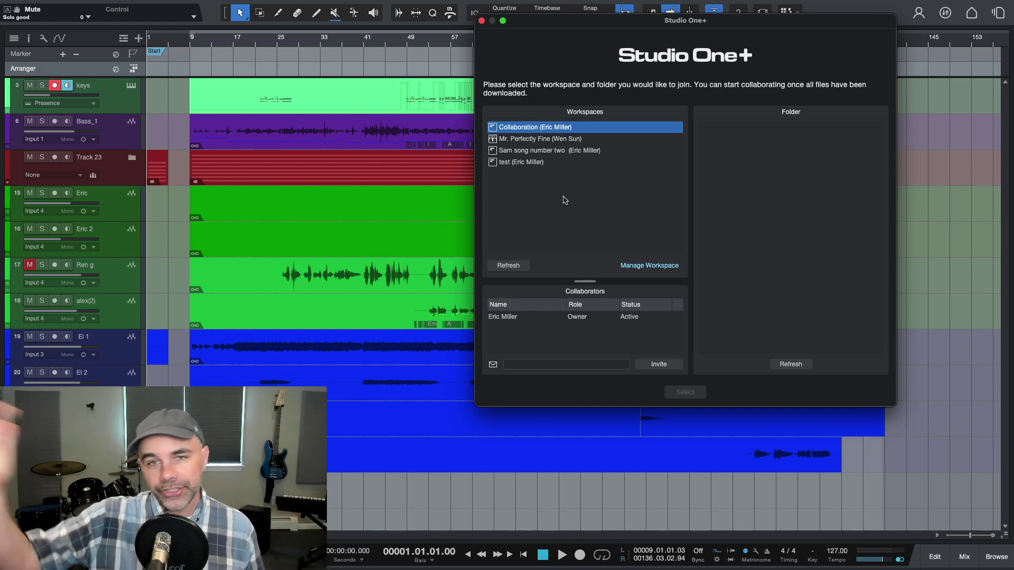
{"action": "key", "text": "Escape"}
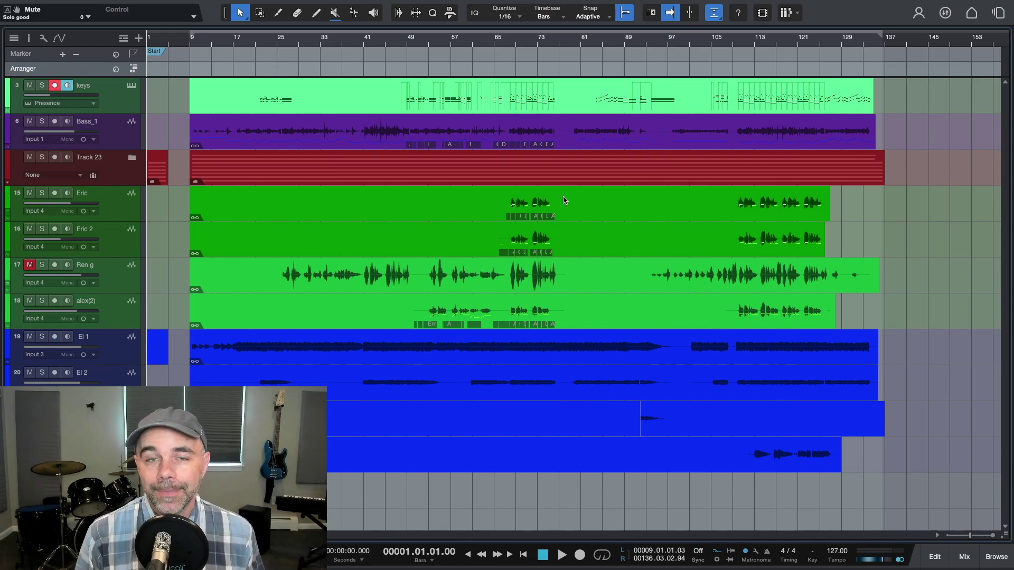
{"action": "key", "text": "F3"}
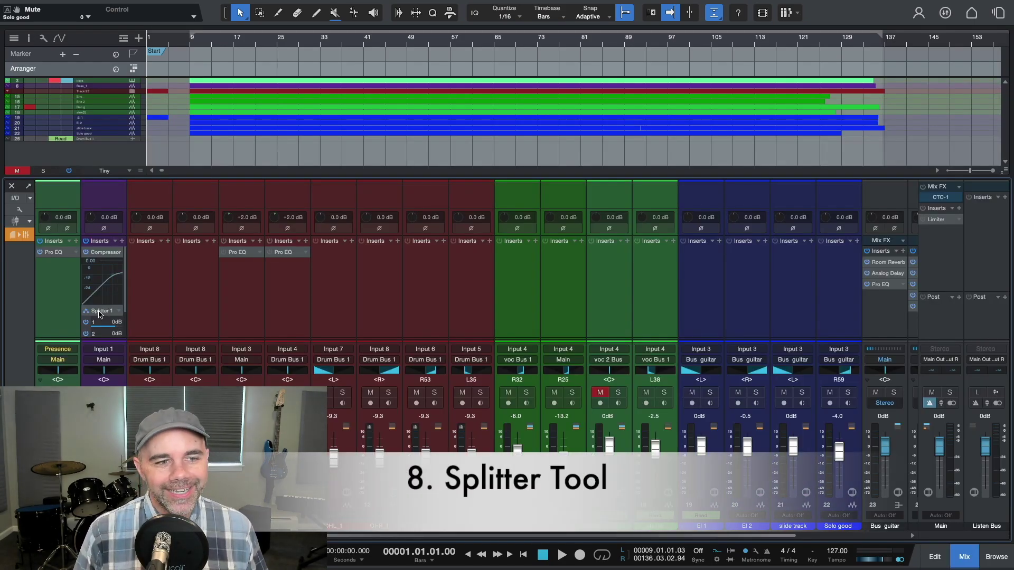
{"action": "left_click", "coordinate": [99, 312]}
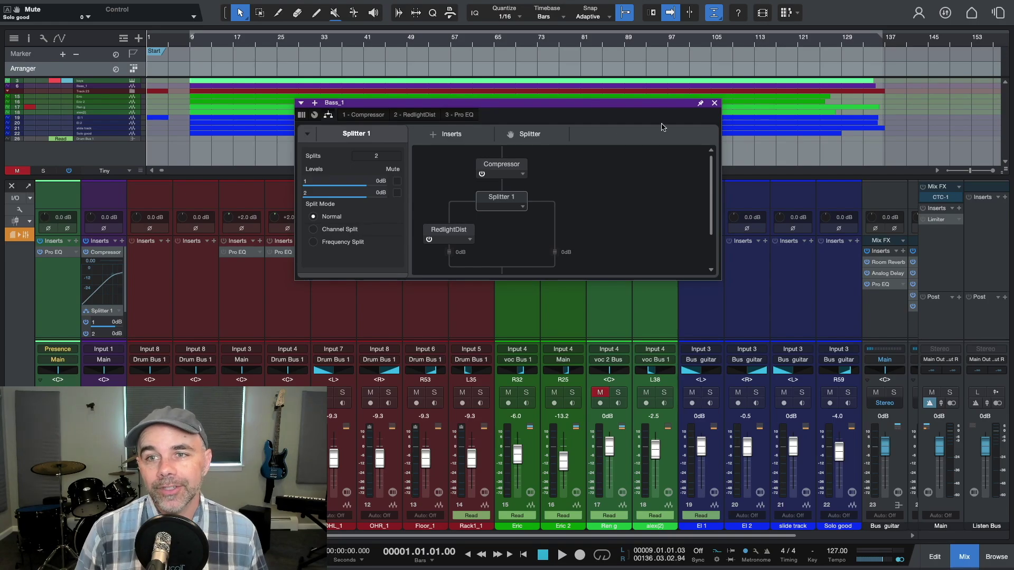
{"action": "left_click", "coordinate": [715, 102]}
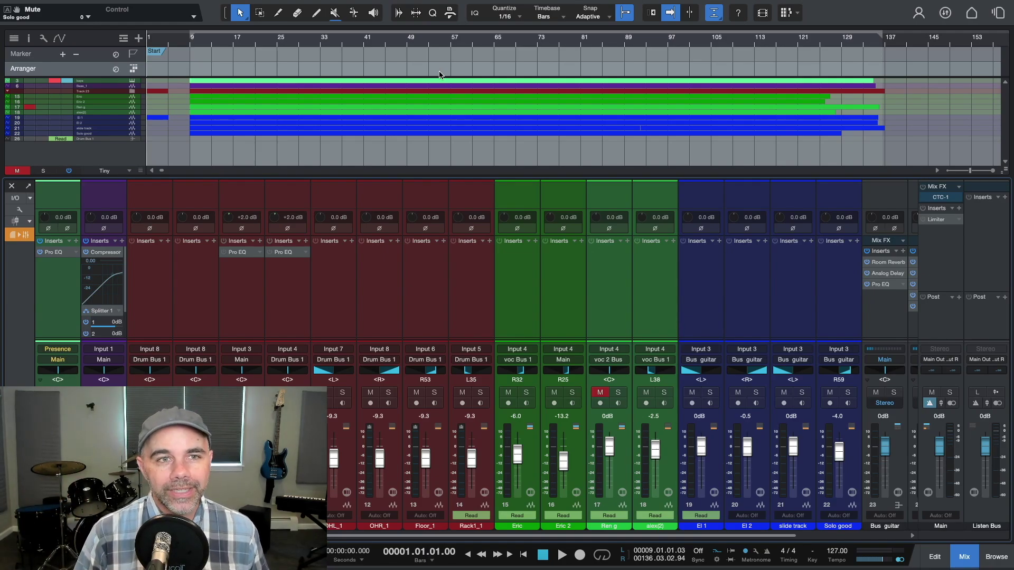
- Open and close the File > Save As Template dialog, then go to the Start page
{"action": "mouse_move", "coordinate": [145, 4]}
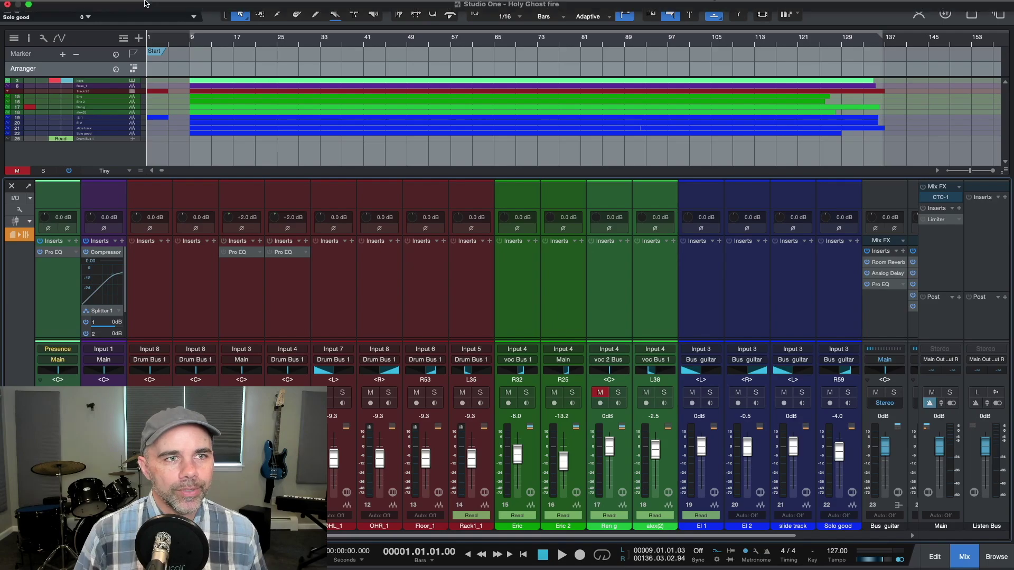
{"action": "left_click", "coordinate": [61, 6]}
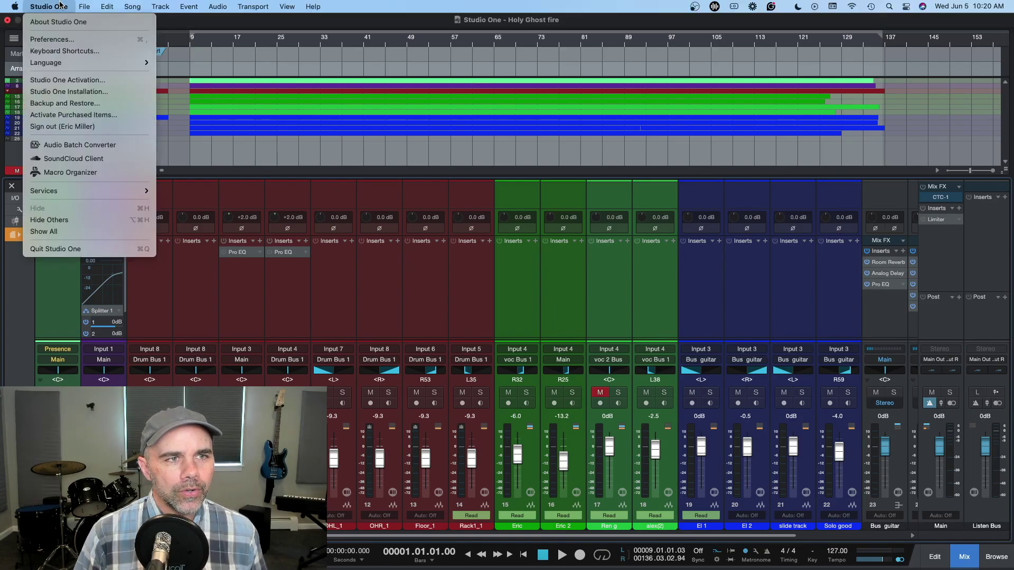
{"action": "mouse_move", "coordinate": [85, 7]}
{"action": "mouse_move", "coordinate": [94, 74]}
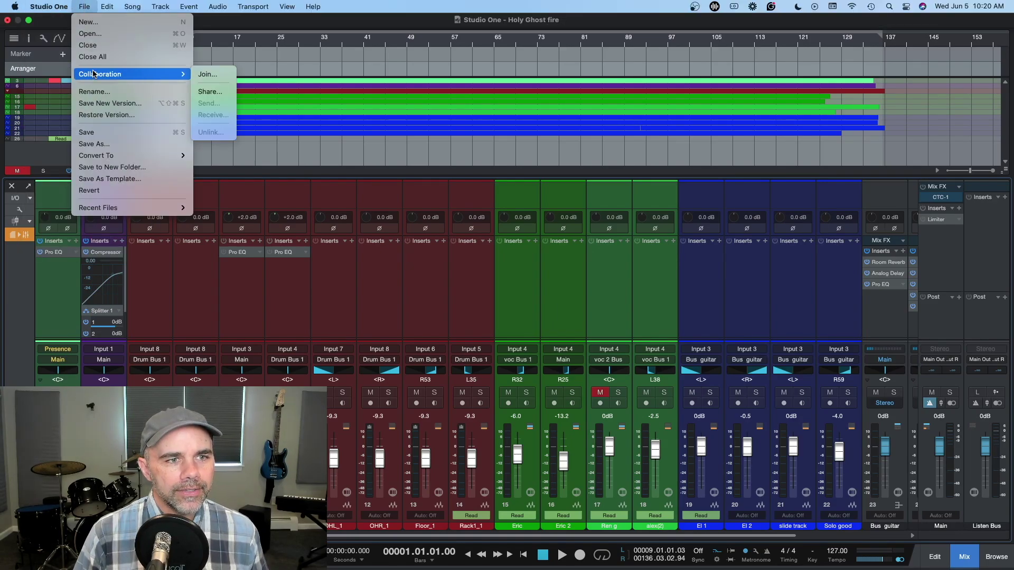
{"action": "left_click", "coordinate": [107, 178]}
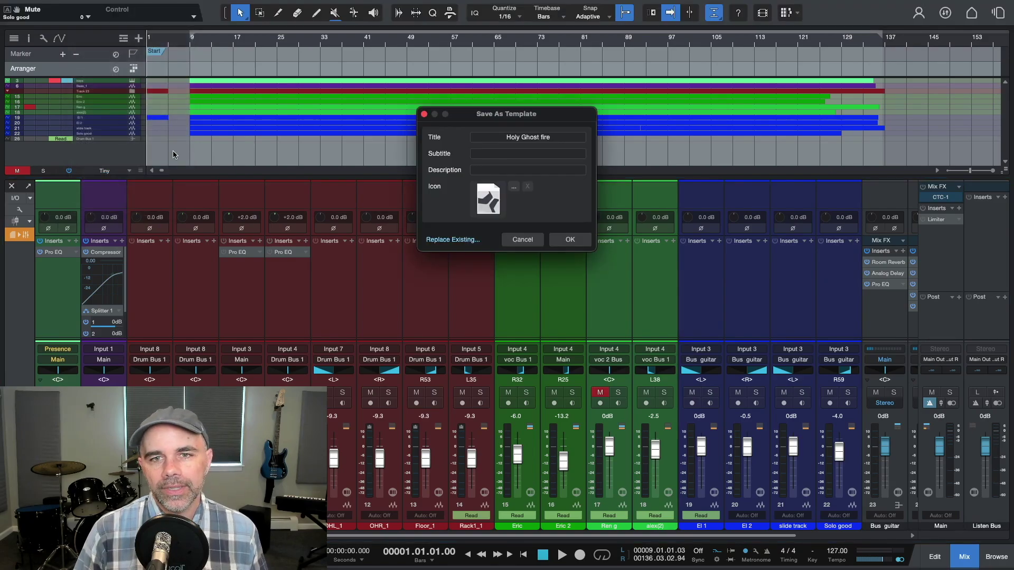
{"action": "key", "text": "Return"}
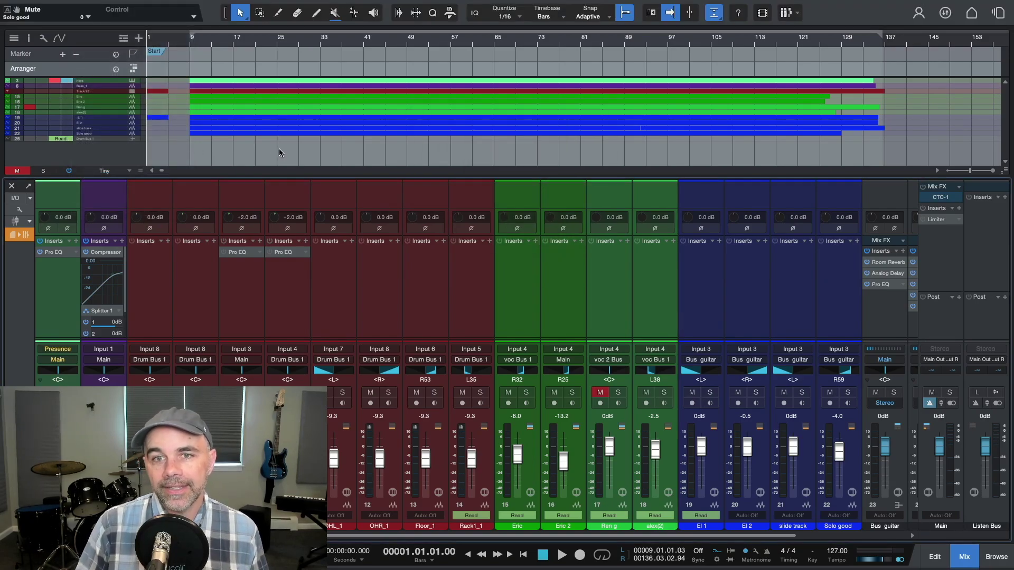
{"action": "left_click", "coordinate": [971, 13]}
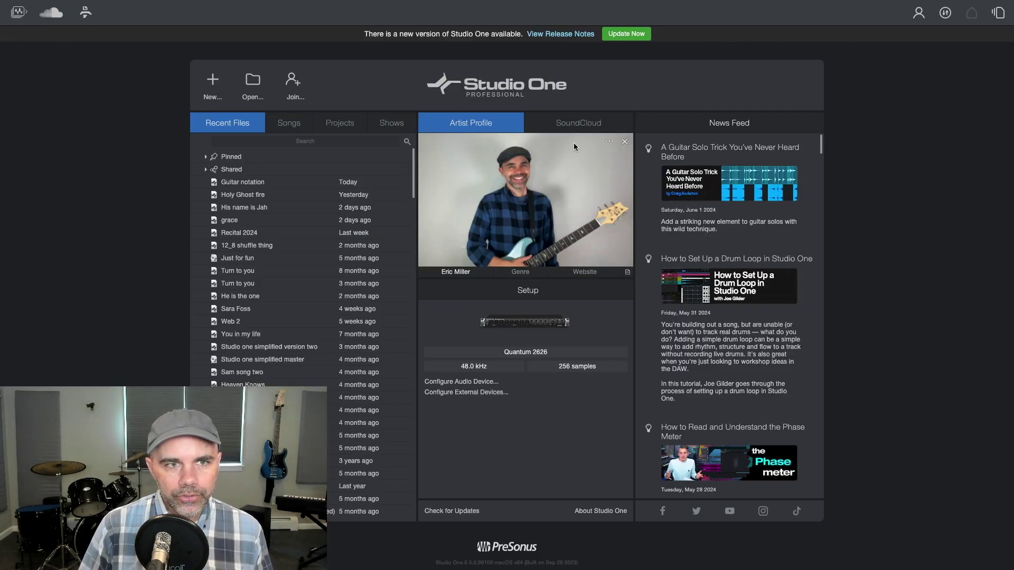
- Open the New song options and pick the full-band User template
{"action": "left_click", "coordinate": [223, 88]}
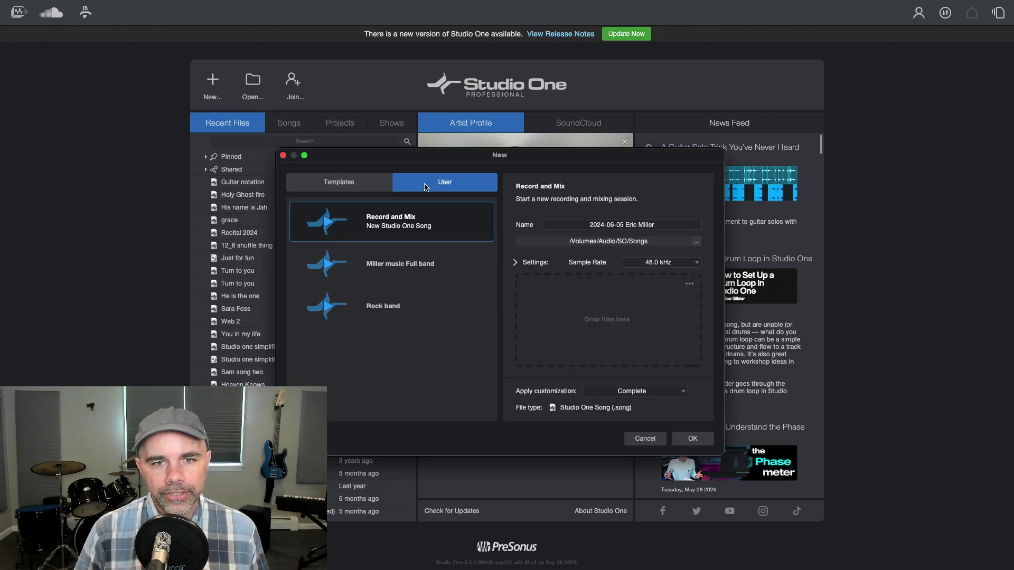
{"action": "left_click", "coordinate": [410, 266]}
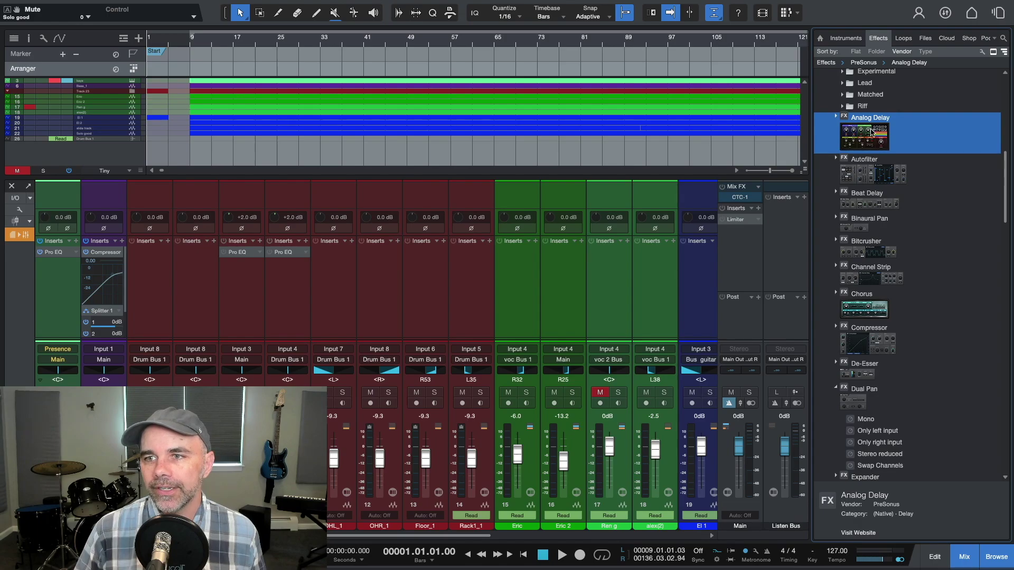
- Cancel dropping Analog Delay on a new track, then remove the Analog Delay insert from alex(2)
{"action": "left_click_drag", "start_coordinate": [871, 132], "coordinate": [755, 106]}
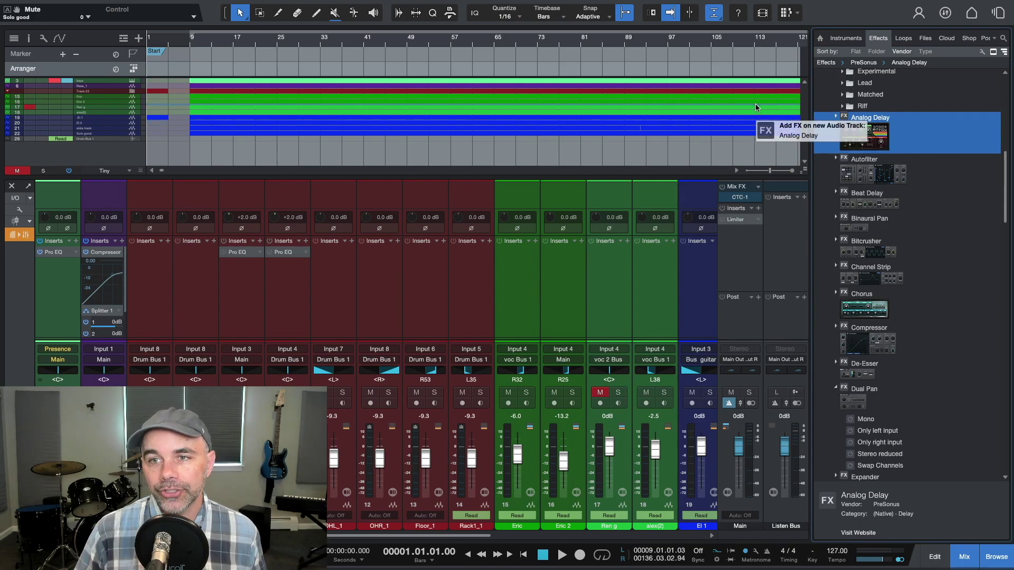
{"action": "left_click_drag", "start_coordinate": [755, 103], "coordinate": [653, 274]}
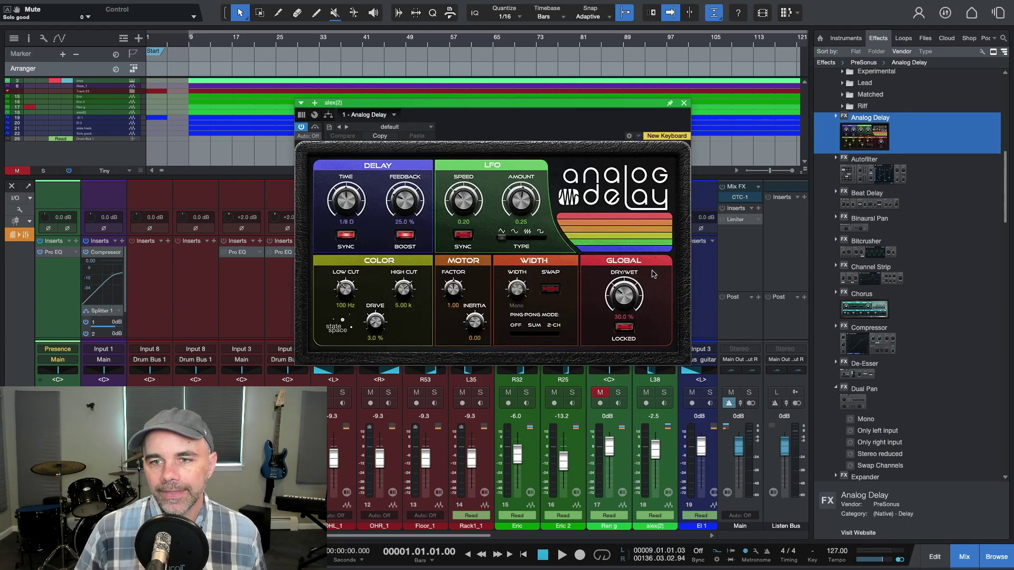
{"action": "left_click", "coordinate": [683, 103]}
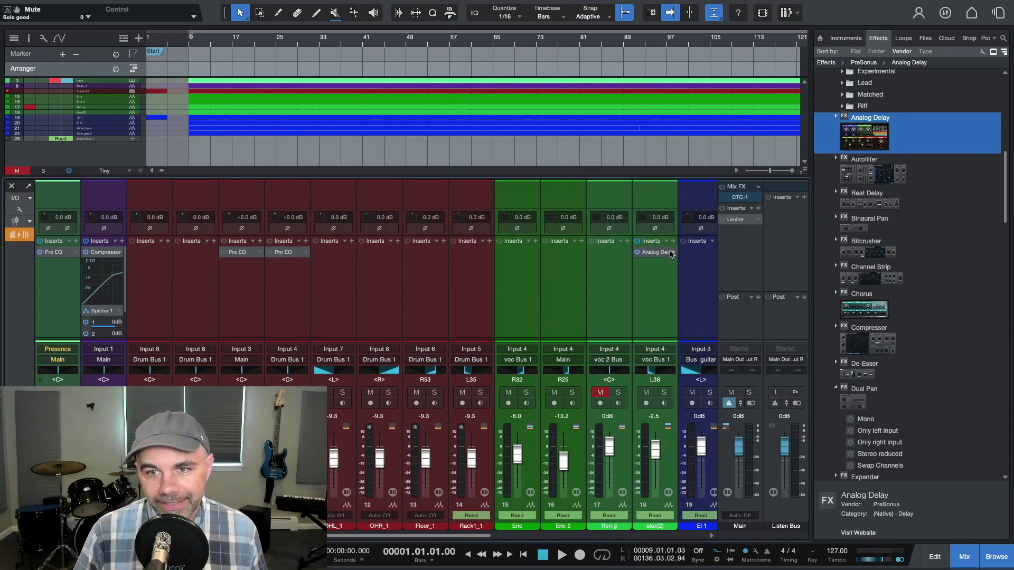
{"action": "left_click", "coordinate": [672, 253]}
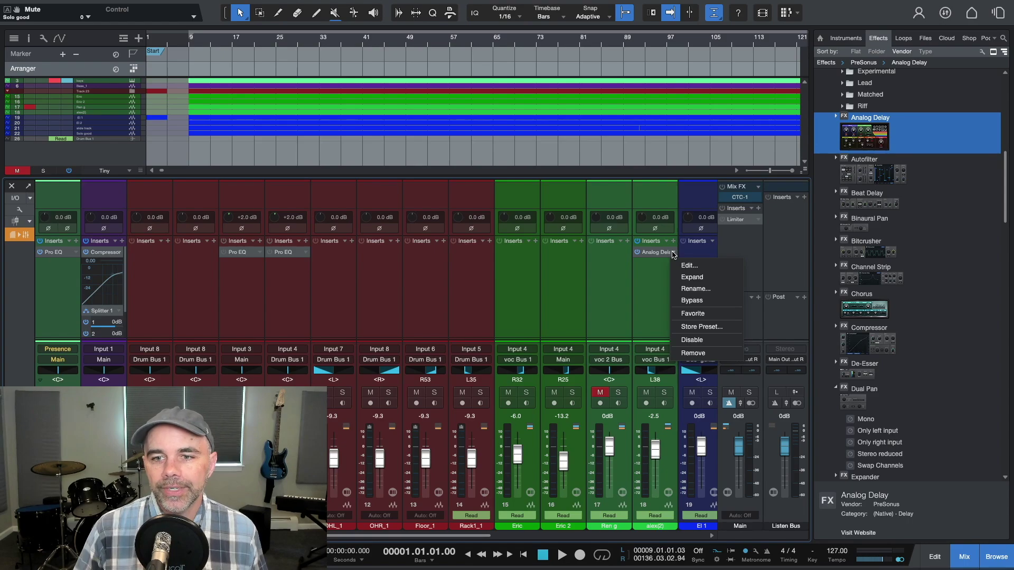
{"action": "left_click", "coordinate": [692, 354]}
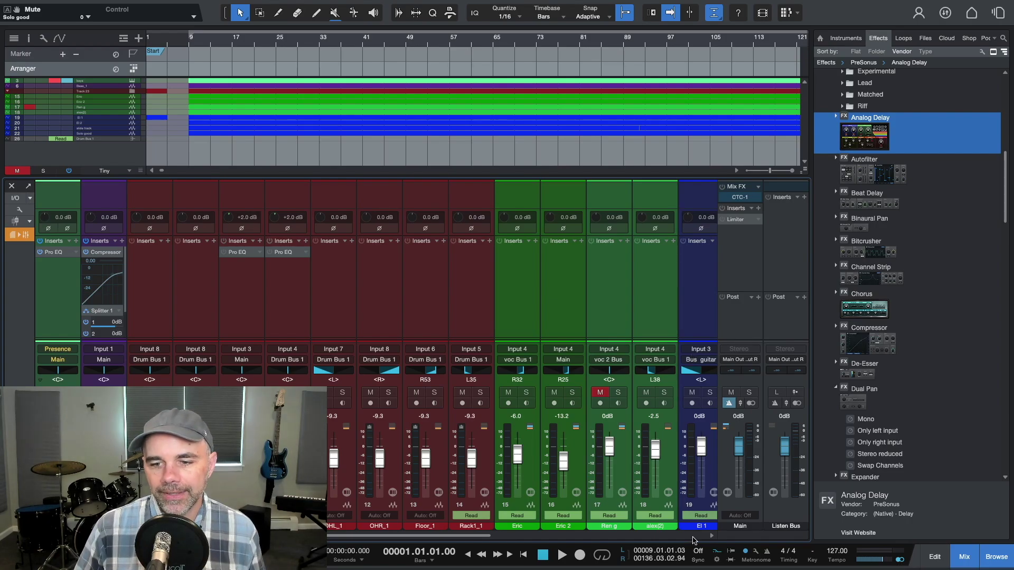
- Move Room Reverb below Pro EQ on Bus guitar and hide the browser
{"action": "scroll", "coordinate": [693, 540], "scroll_direction": "right", "scroll_amount": 5}
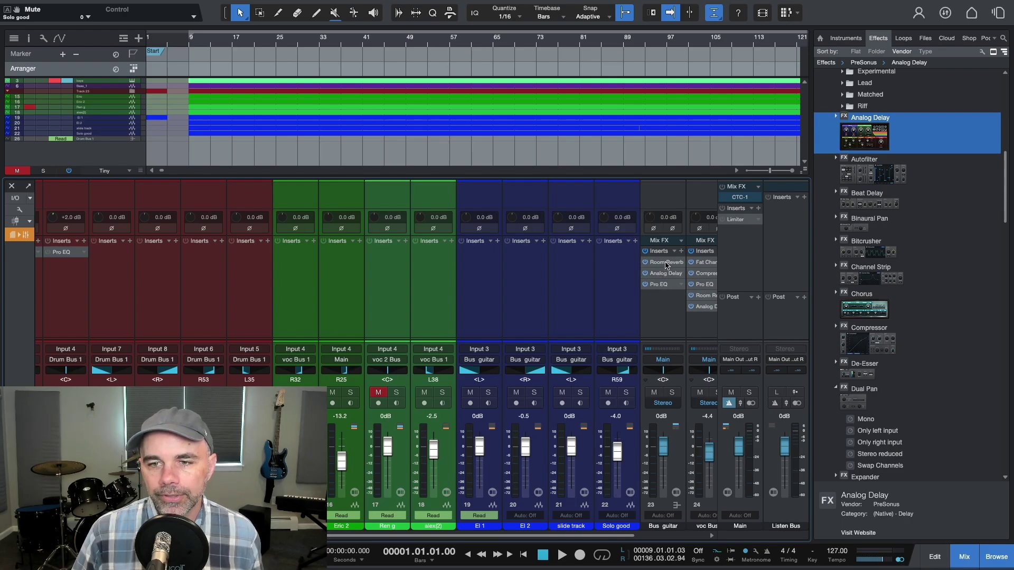
{"action": "mouse_move", "coordinate": [666, 264]}
{"action": "left_mouse_down"}
{"action": "mouse_move", "coordinate": [665, 295]}
{"action": "mouse_move", "coordinate": [660, 262]}
{"action": "left_mouse_up"}
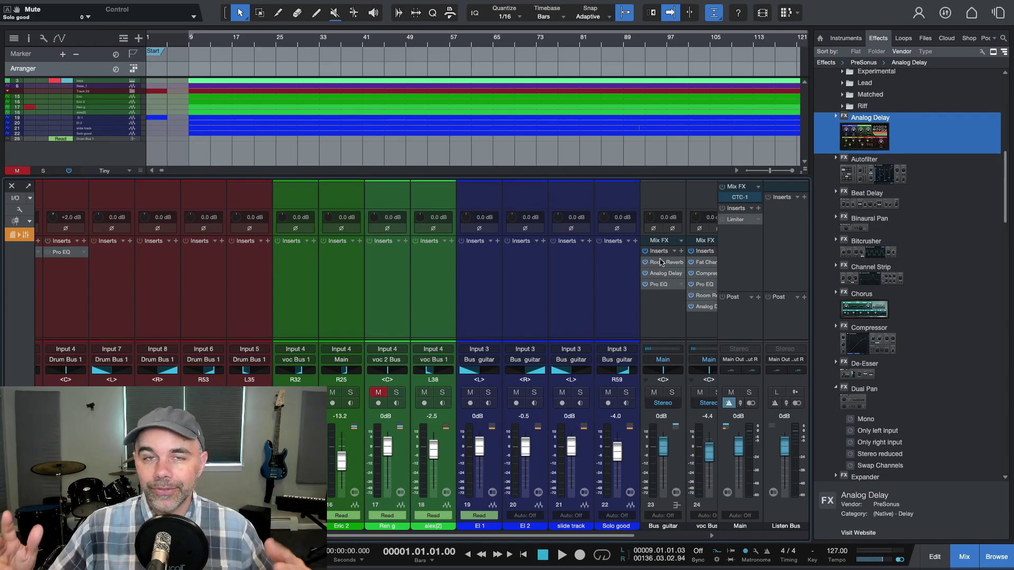
{"action": "left_click", "coordinate": [785, 14]}
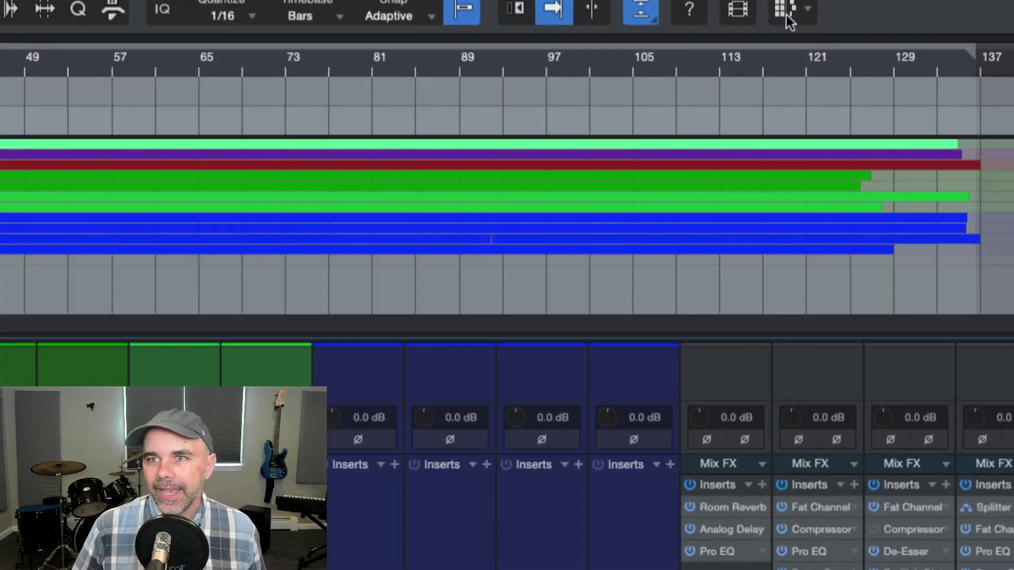
- Open a scratch pad, hide the mixer, and duplicate the pad as Scratch Pad 9
{"action": "left_click", "coordinate": [786, 14]}
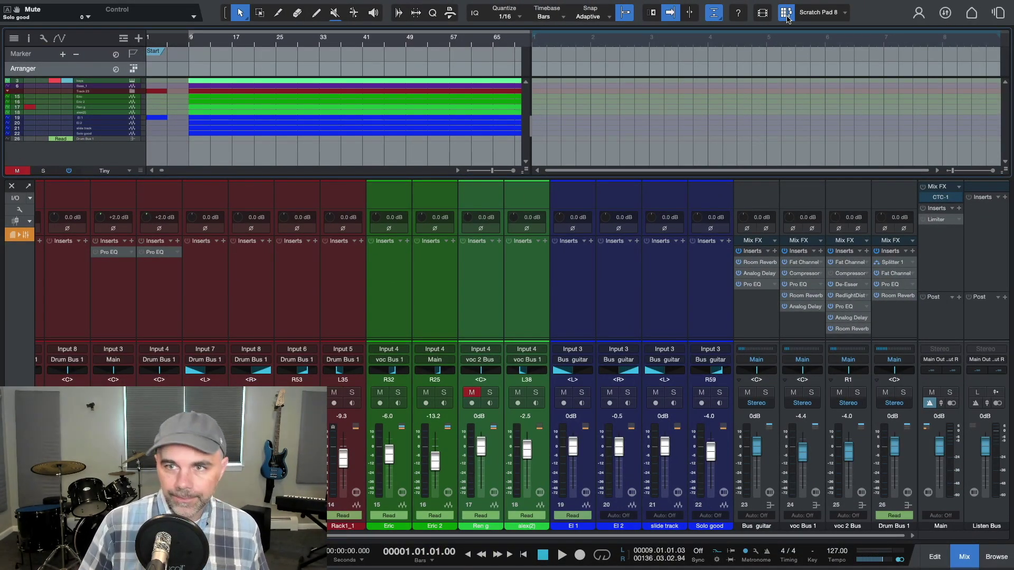
{"action": "key", "text": "F3"}
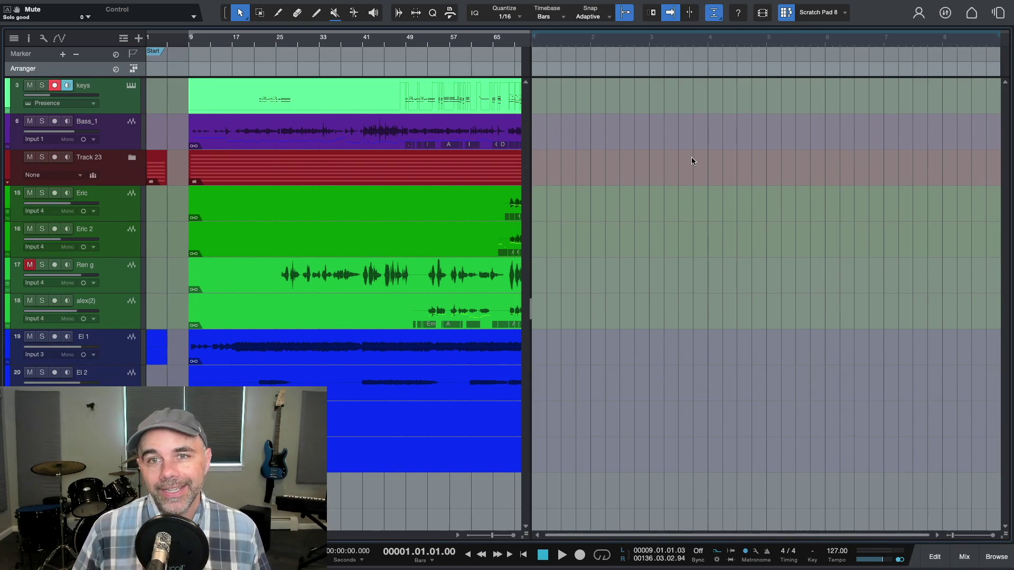
{"action": "left_click", "coordinate": [844, 13]}
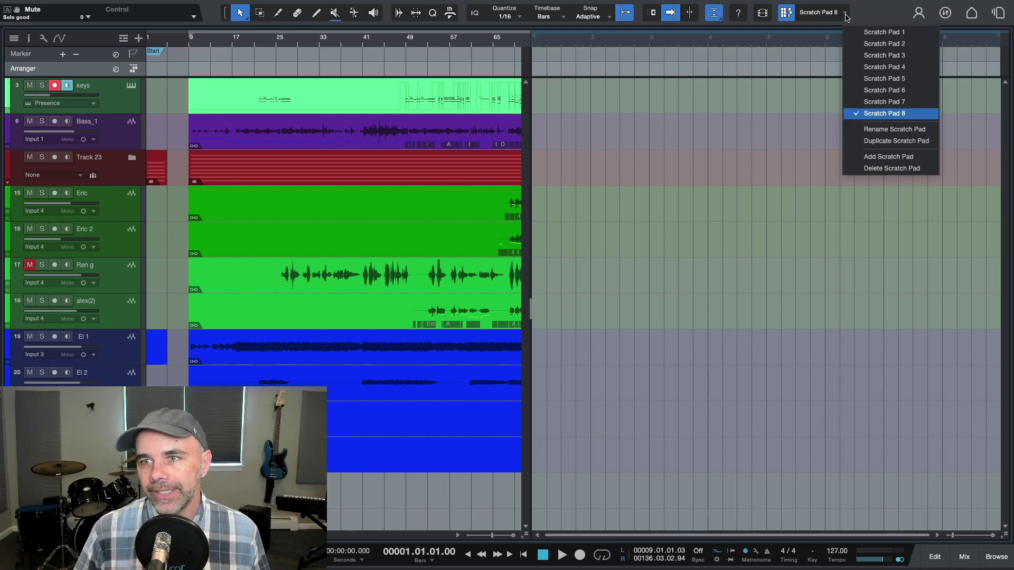
{"action": "left_click", "coordinate": [870, 141]}
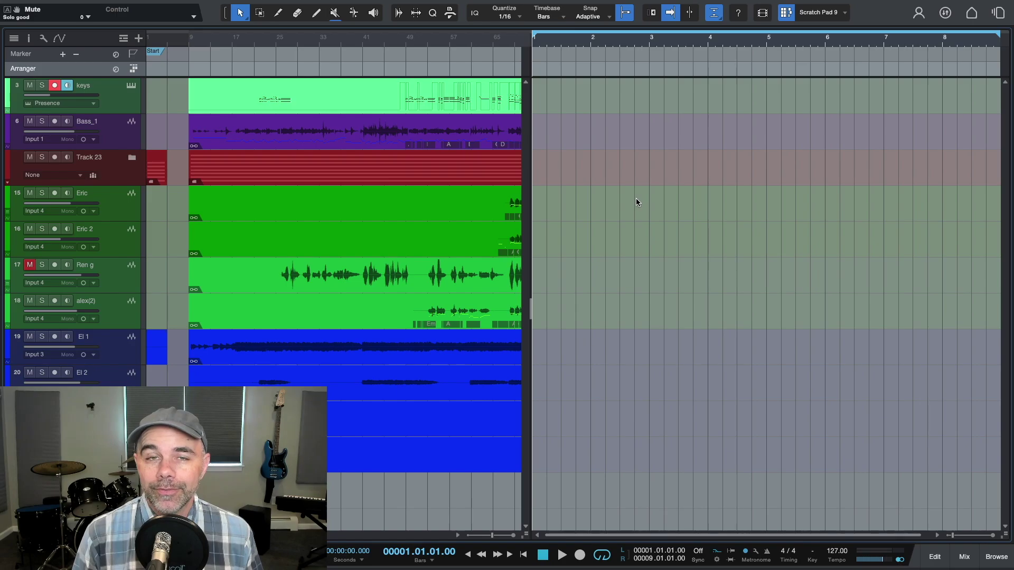
- Turn off Scratch Pad 9 with the Scratch Pad toolbar button
{"action": "left_click", "coordinate": [786, 13]}
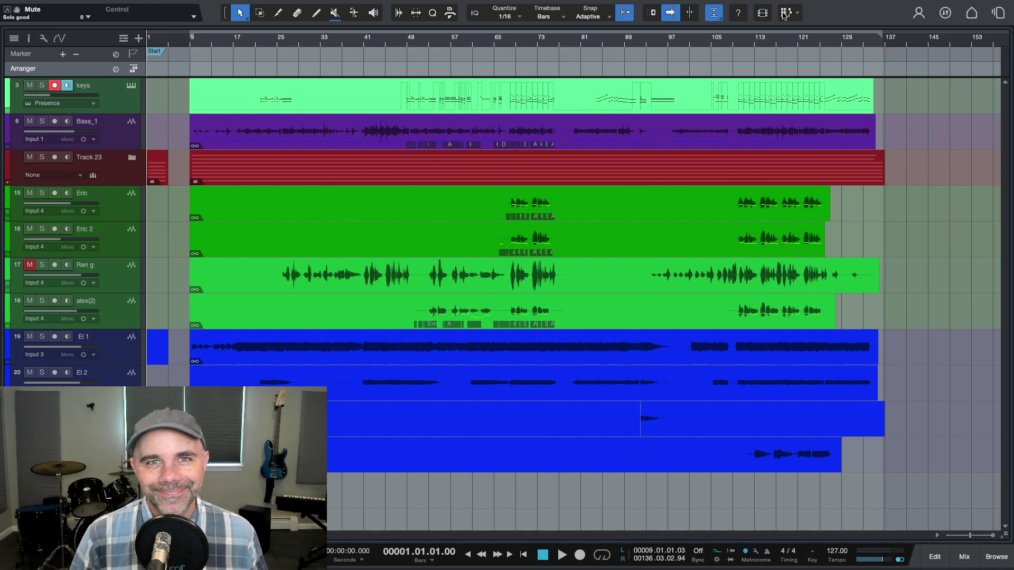
- Show the Mix console again with F3
{"action": "key", "text": "F3"}
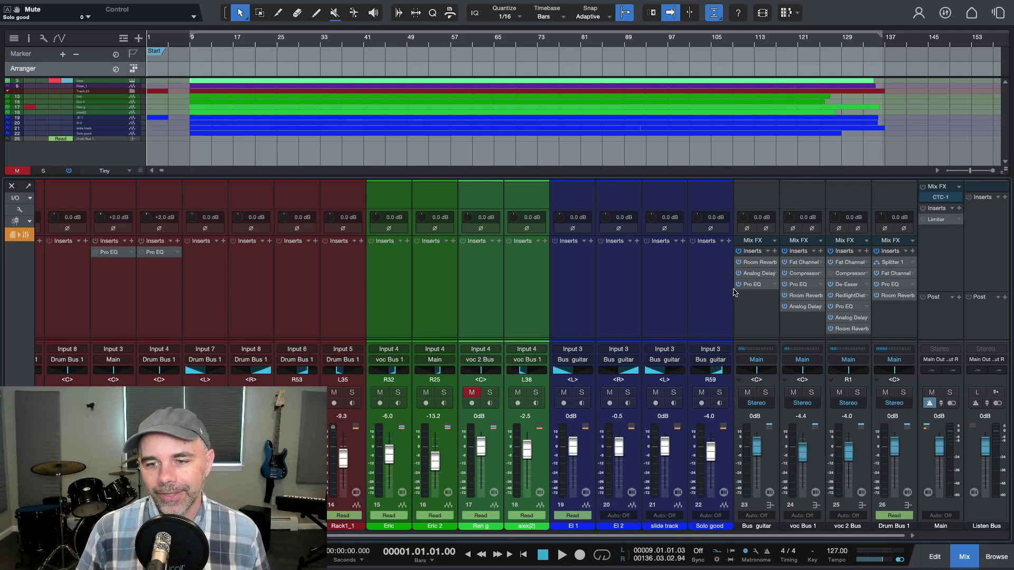
- Select channels El 1 through Solo good, then open and dismiss their context menu
{"action": "left_click", "coordinate": [704, 304]}
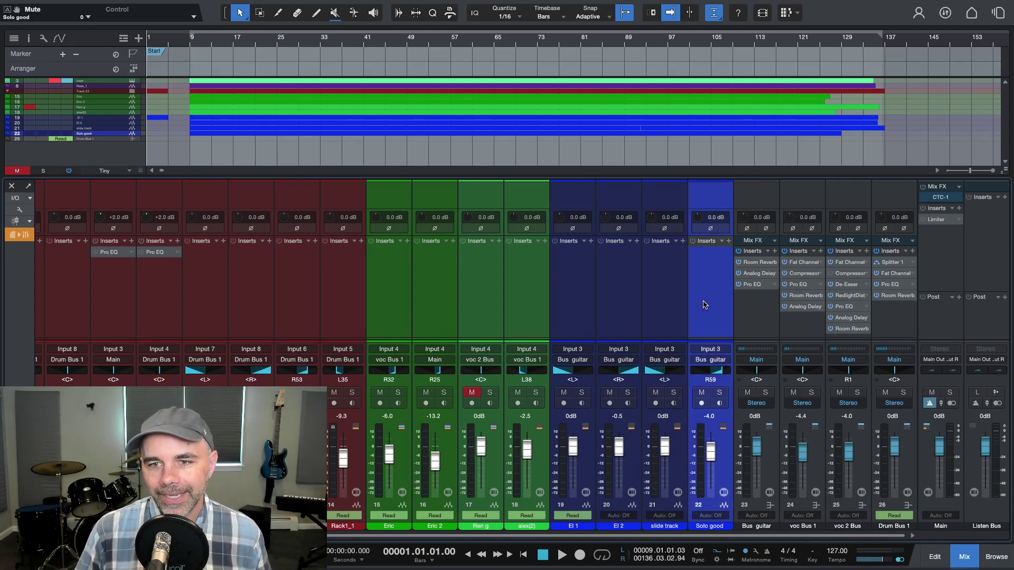
{"action": "left_click", "coordinate": [571, 311], "text": "shift"}
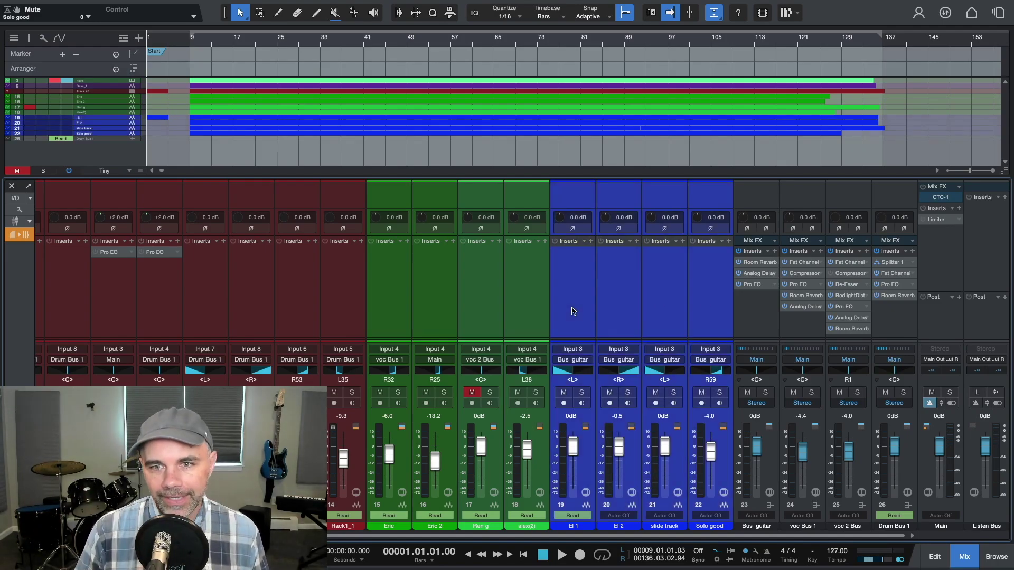
{"action": "right_click", "coordinate": [708, 312]}
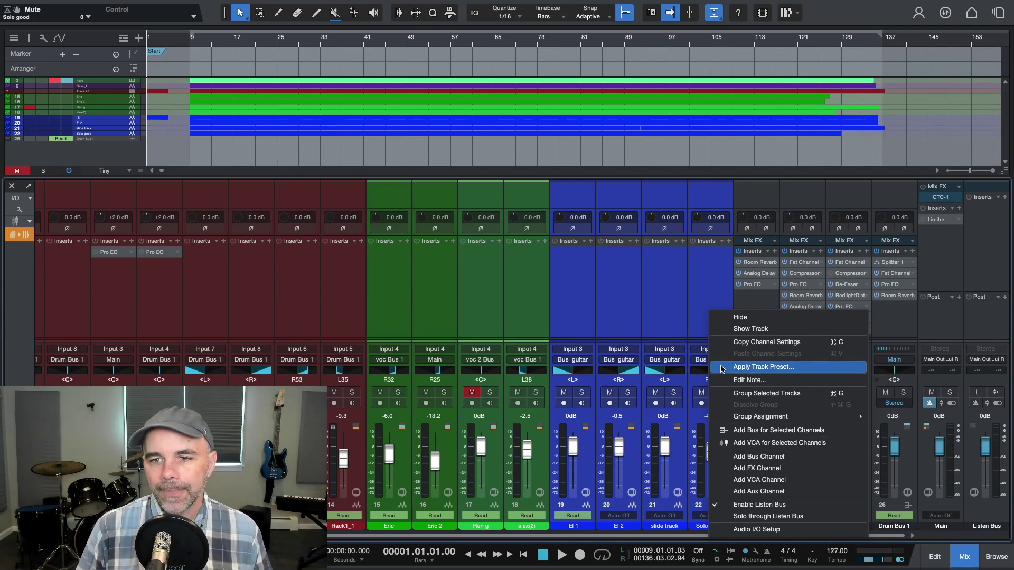
{"action": "left_click", "coordinate": [681, 310]}
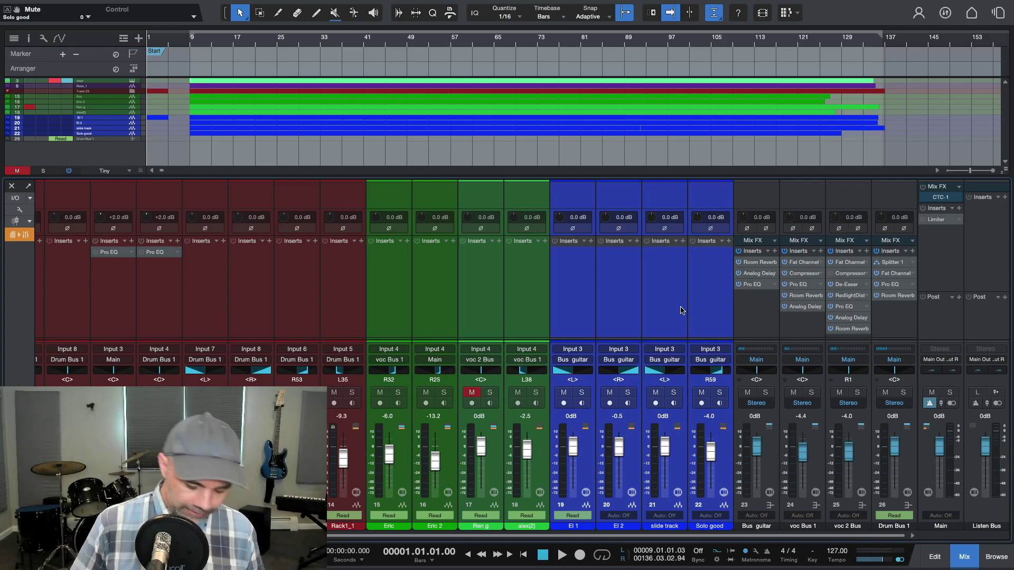
- Hide the mixer, select Eric through alex(2), toggle mute, then turn solo on and off
{"action": "key", "text": "F3"}
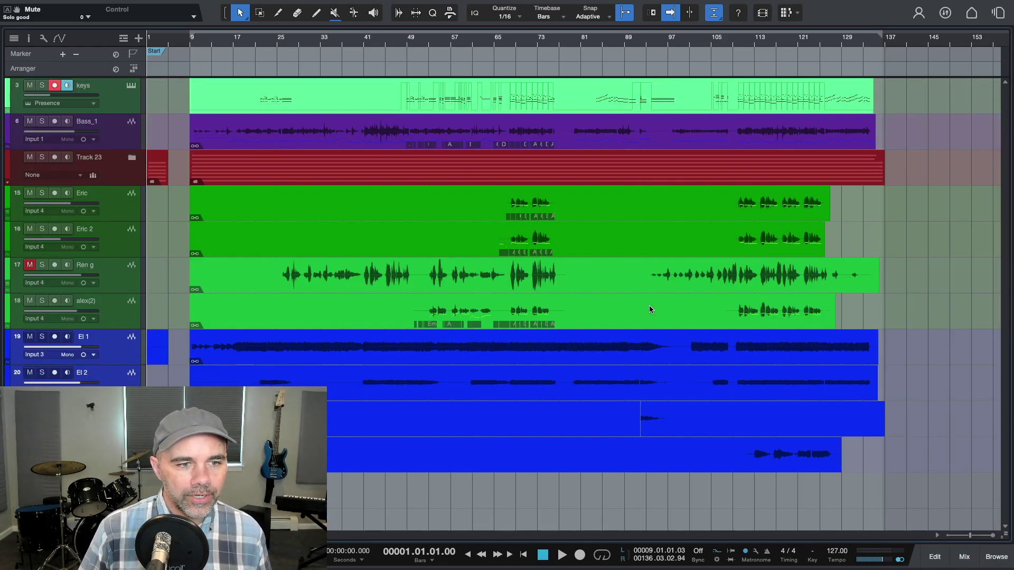
{"action": "left_click", "coordinate": [124, 206]}
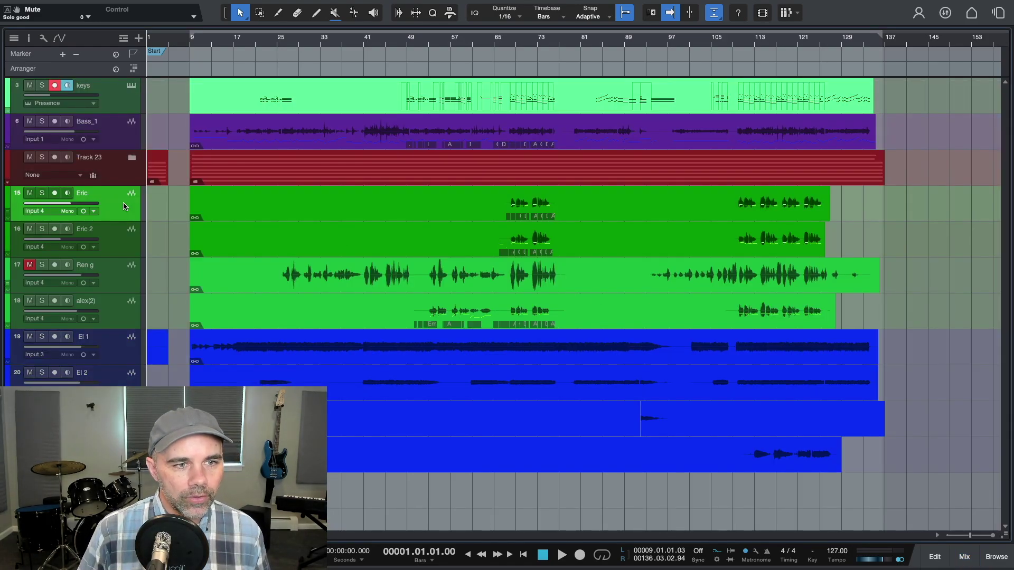
{"action": "left_click", "coordinate": [127, 306], "text": "shift"}
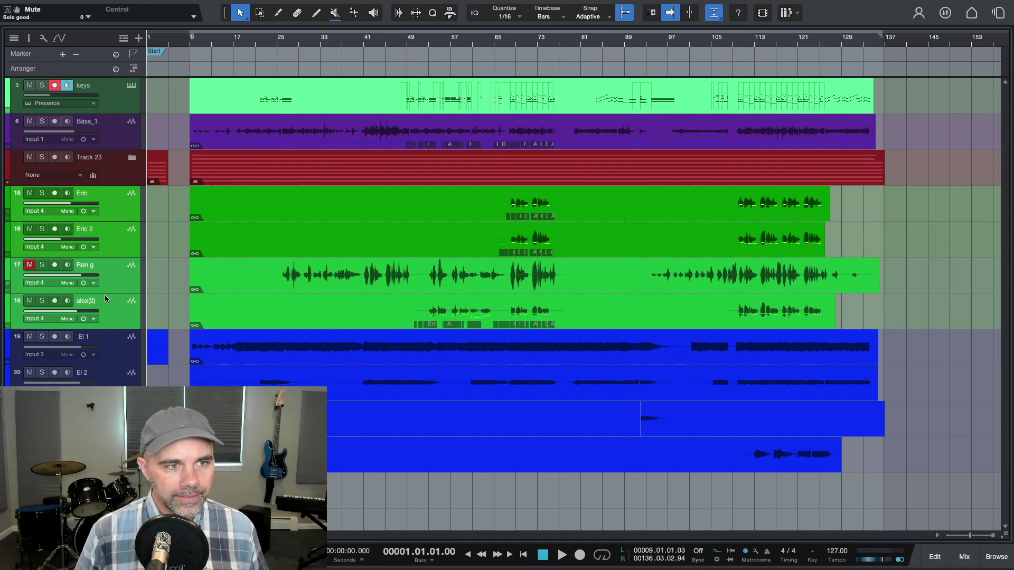
{"action": "left_click", "coordinate": [30, 193]}
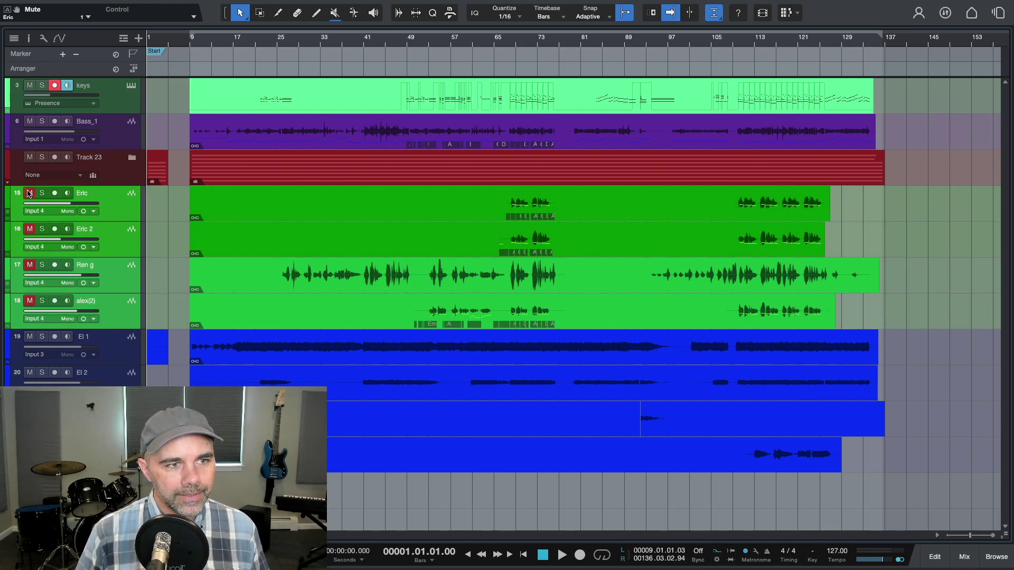
{"action": "left_click", "coordinate": [29, 193]}
{"action": "left_click", "coordinate": [43, 194]}
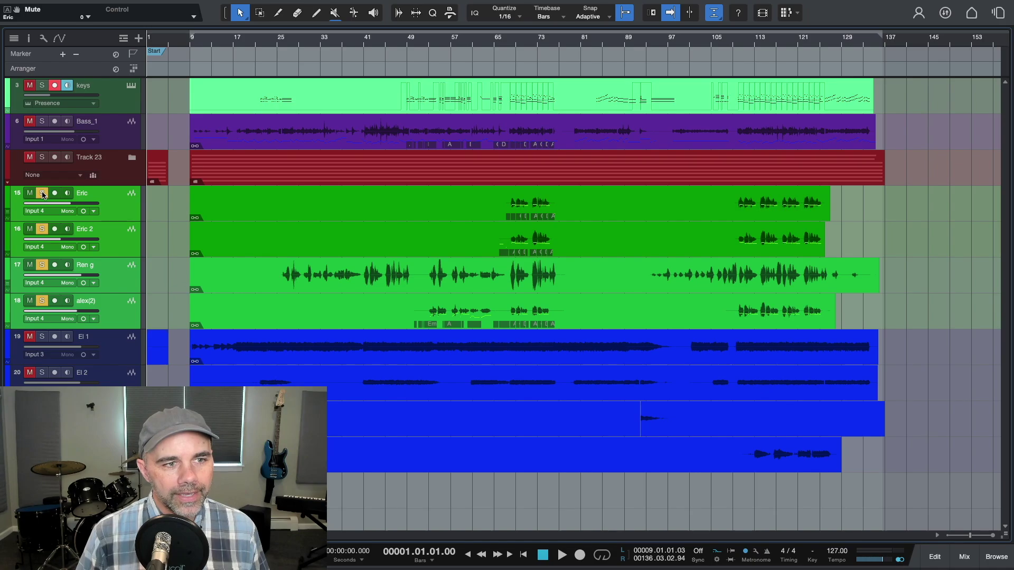
{"action": "left_click", "coordinate": [43, 194]}
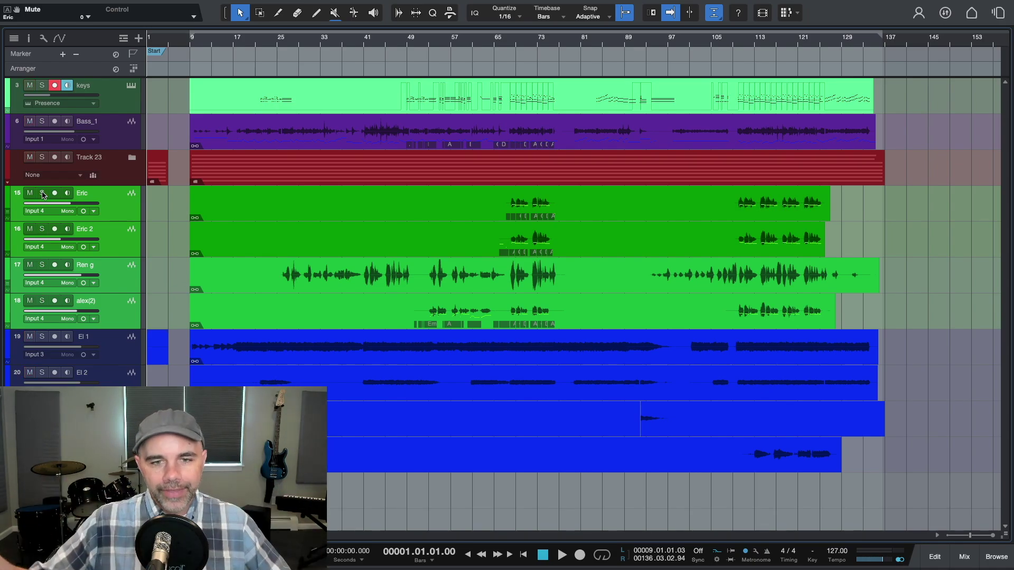
- Show the mixer and set the grouped green channels 15–18 input gain to +2.0 dB
{"action": "key", "text": "F3"}
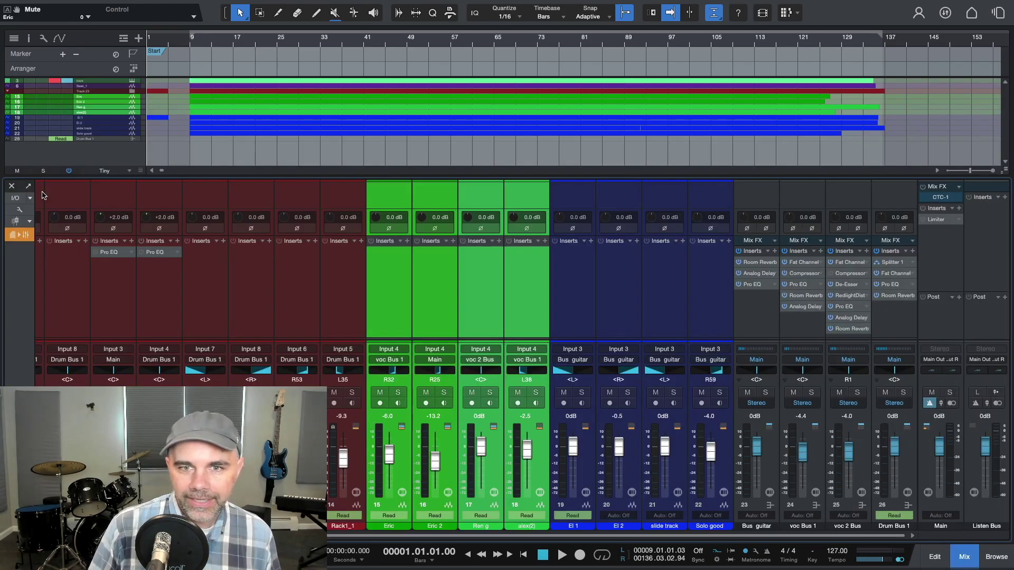
{"action": "double_click", "coordinate": [389, 217]}
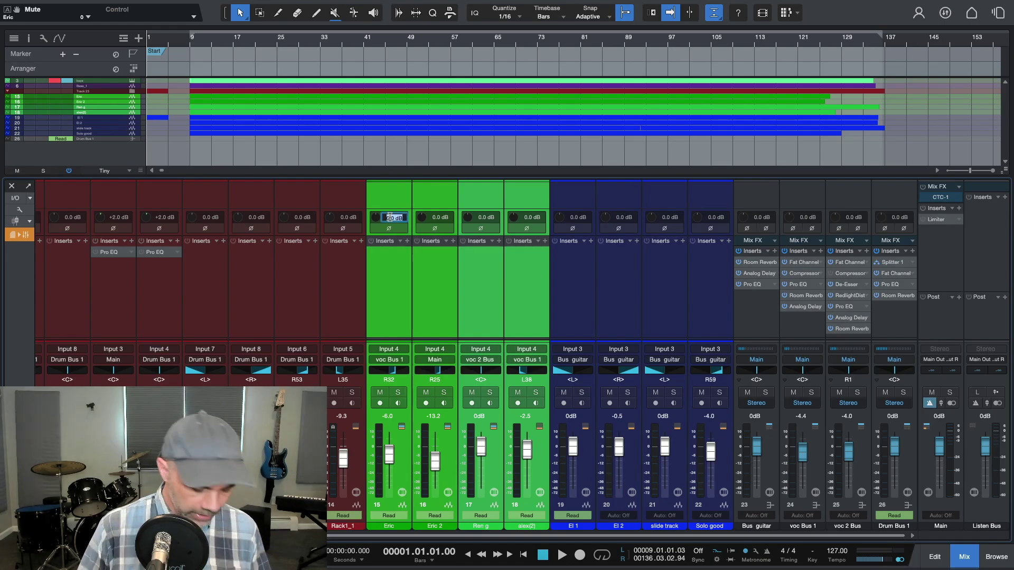
{"action": "type", "text": "2"}
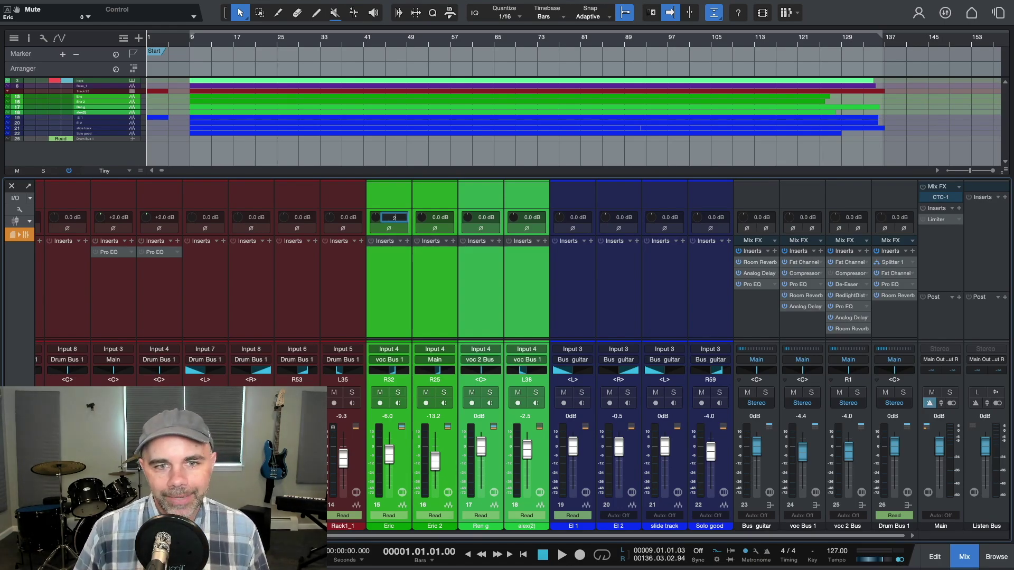
{"action": "key", "text": "Return"}
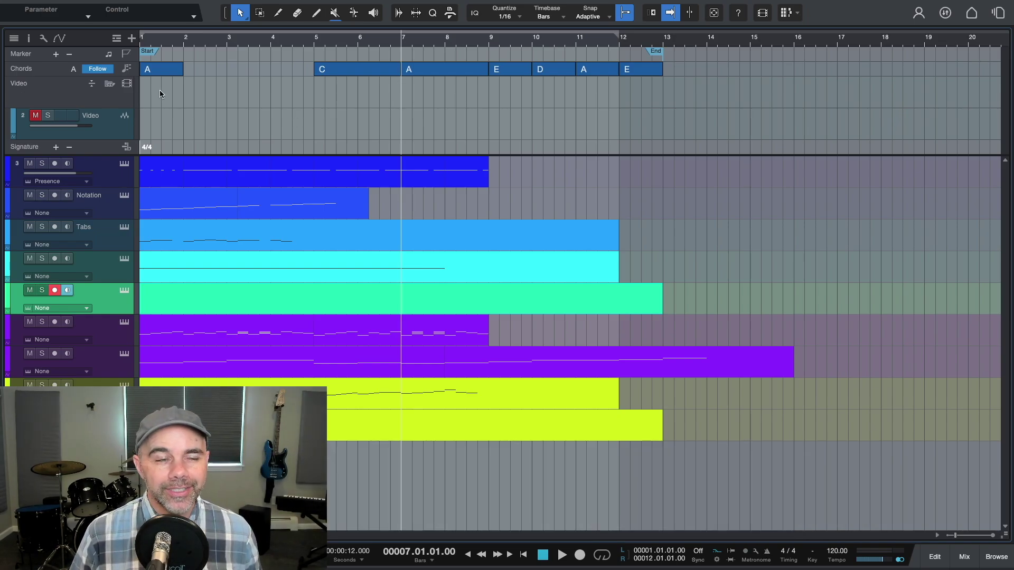
- Show the Arranger track and create an Intro section from bar 1, stretched to about bar 16
{"action": "left_click", "coordinate": [115, 38]}
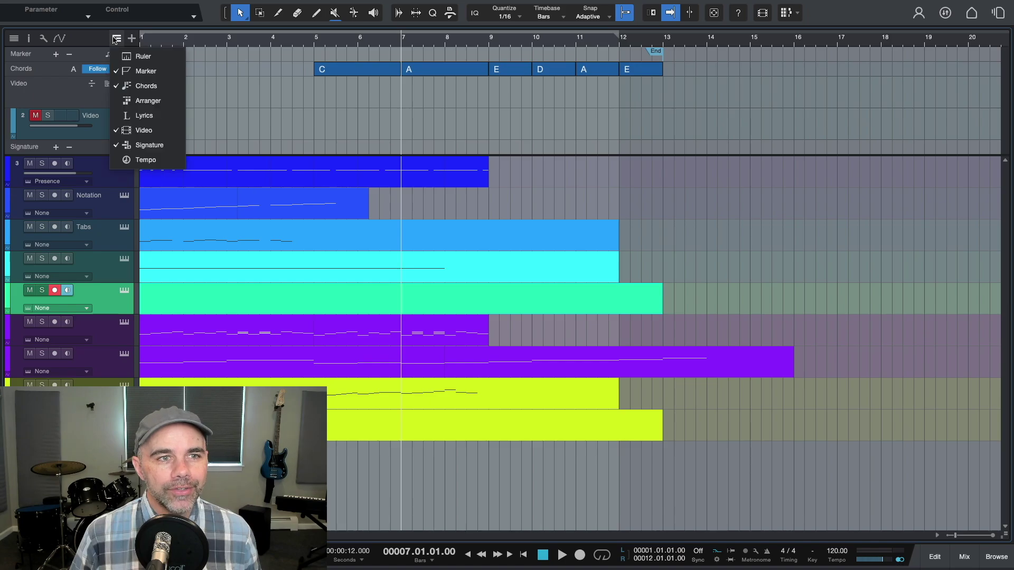
{"action": "left_click", "coordinate": [115, 101]}
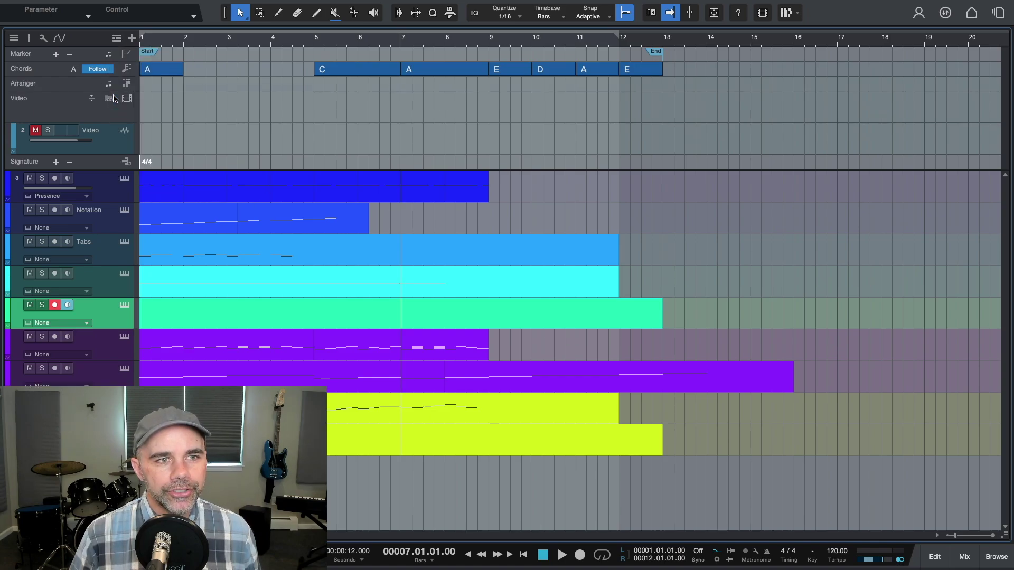
{"action": "double_click", "coordinate": [146, 86]}
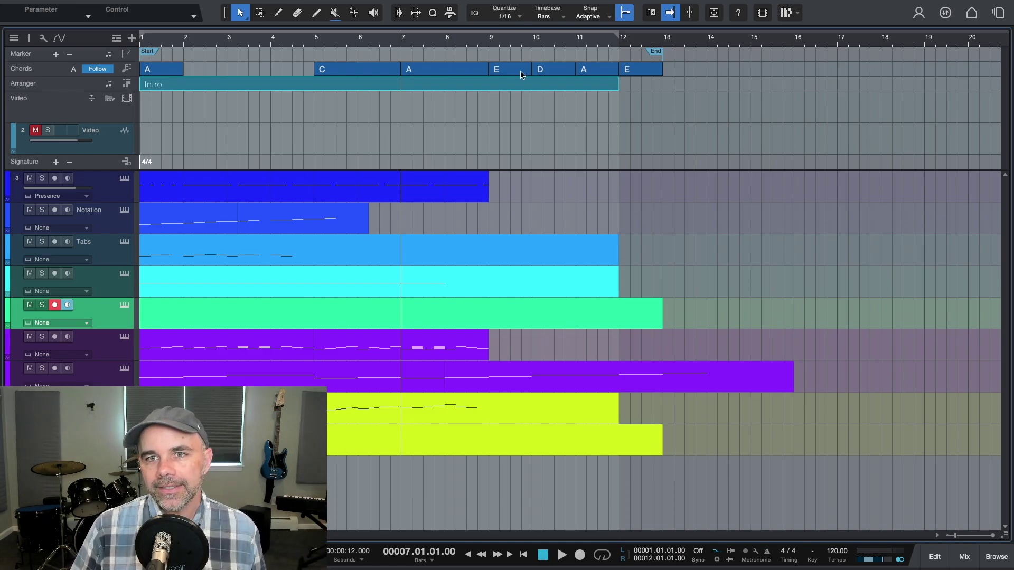
{"action": "left_click_drag", "start_coordinate": [619, 86], "coordinate": [796, 90]}
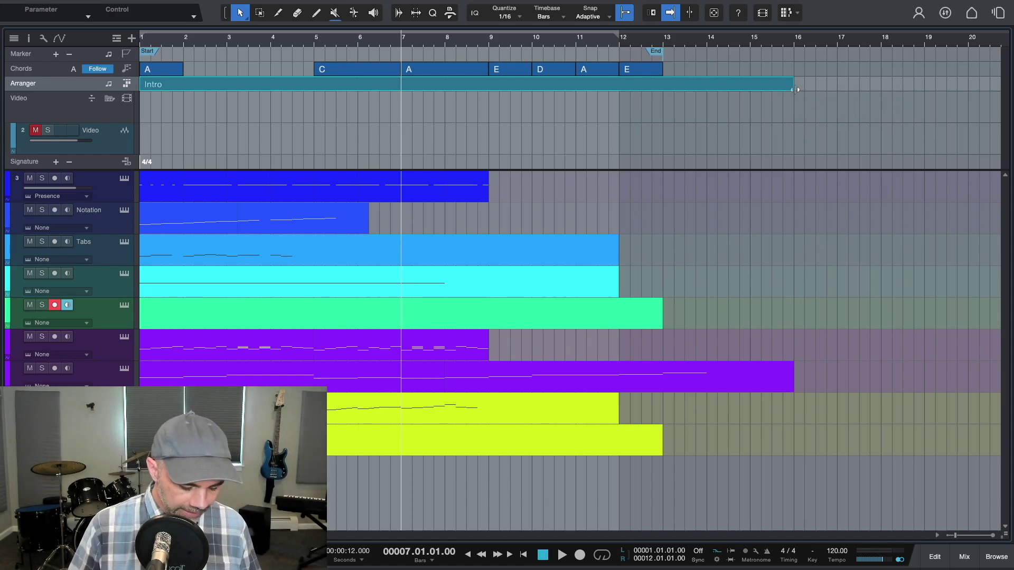
- Duplicate the Intro section with its chords and events using Ctrl+D, then zoom out
{"action": "key", "text": "d"}
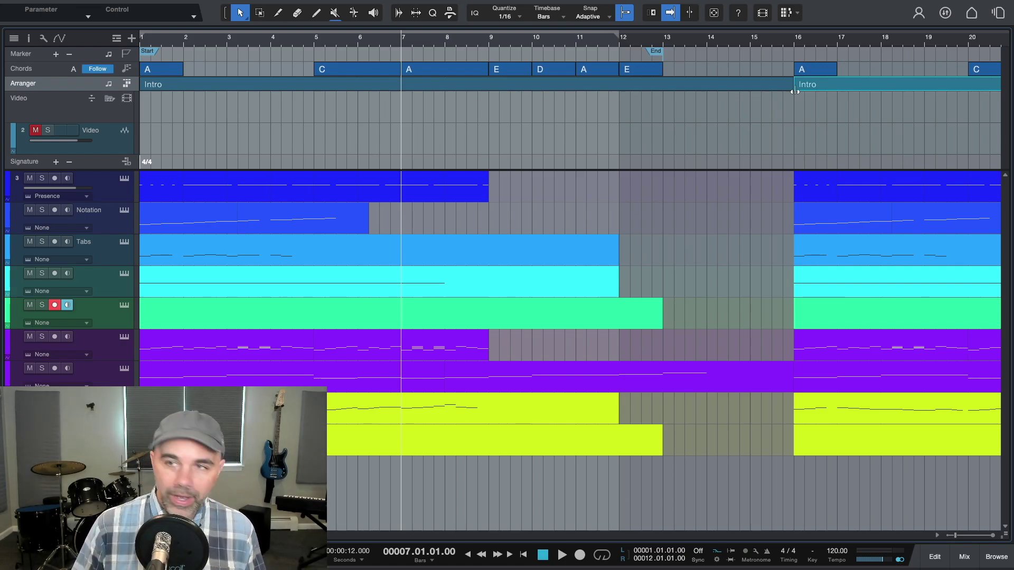
{"action": "key", "text": "w"}
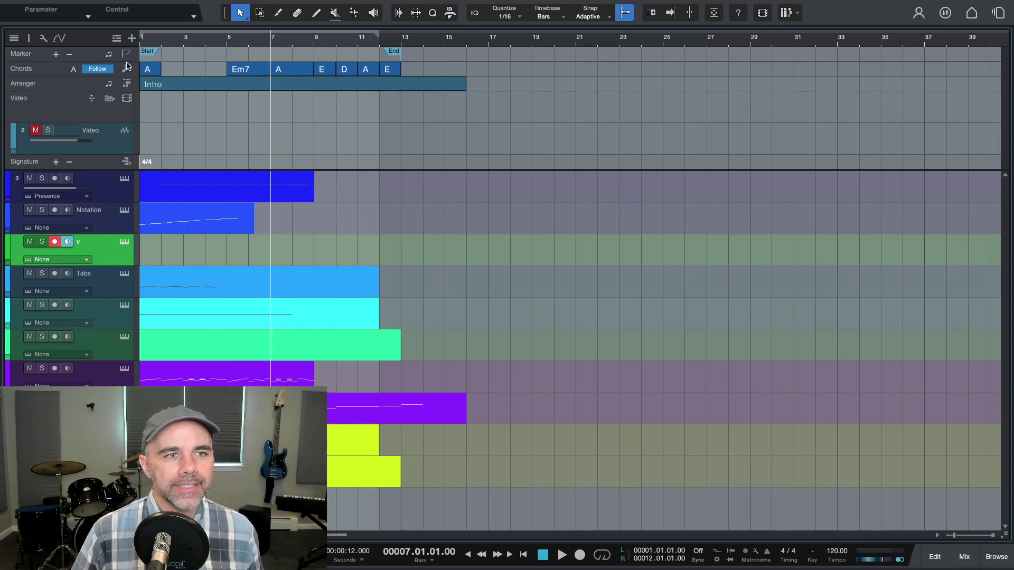
{"action": "left_click", "coordinate": [116, 40]}
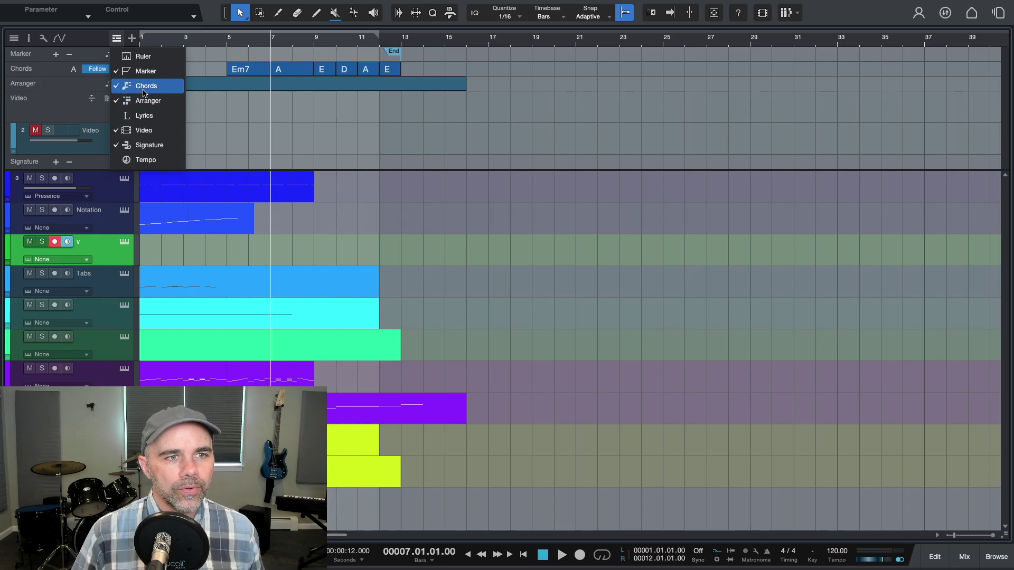
{"action": "left_click", "coordinate": [291, 106]}
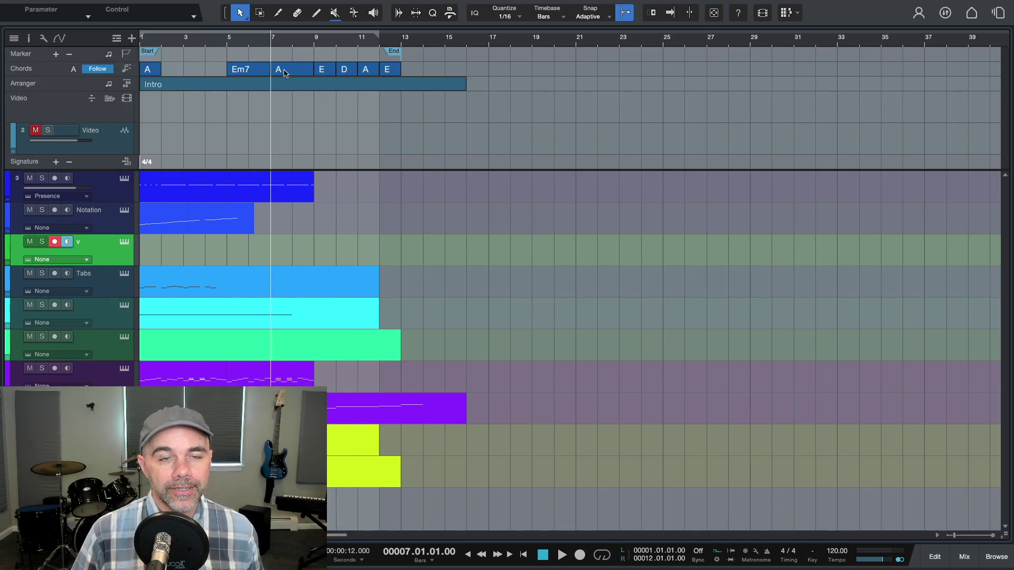
{"action": "double_click", "coordinate": [345, 71]}
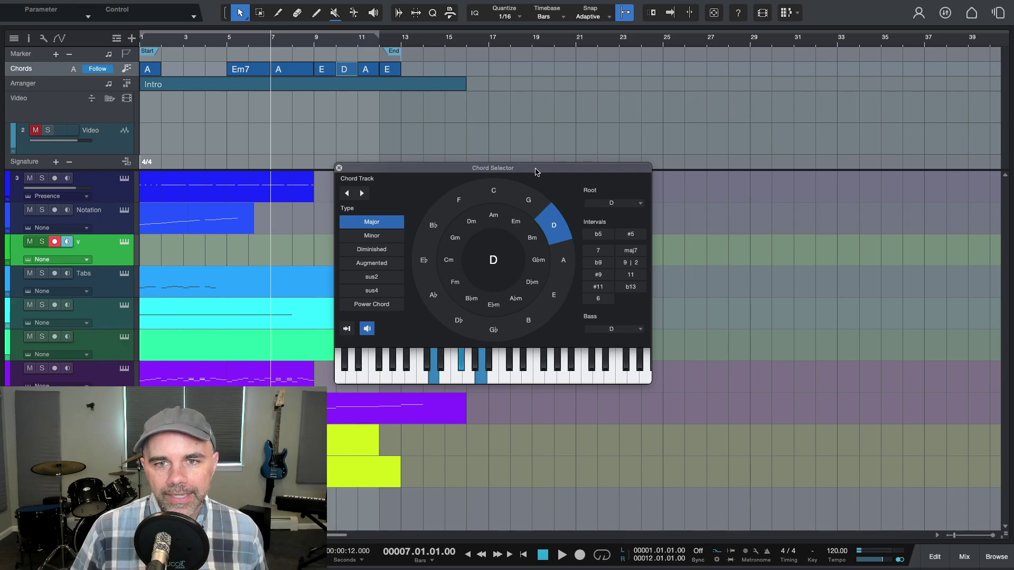
- Turn the D chord into Cmaj7 in the Chord Selector, picking C, then 7 and maj7
{"action": "left_click_drag", "start_coordinate": [536, 168], "coordinate": [574, 102]}
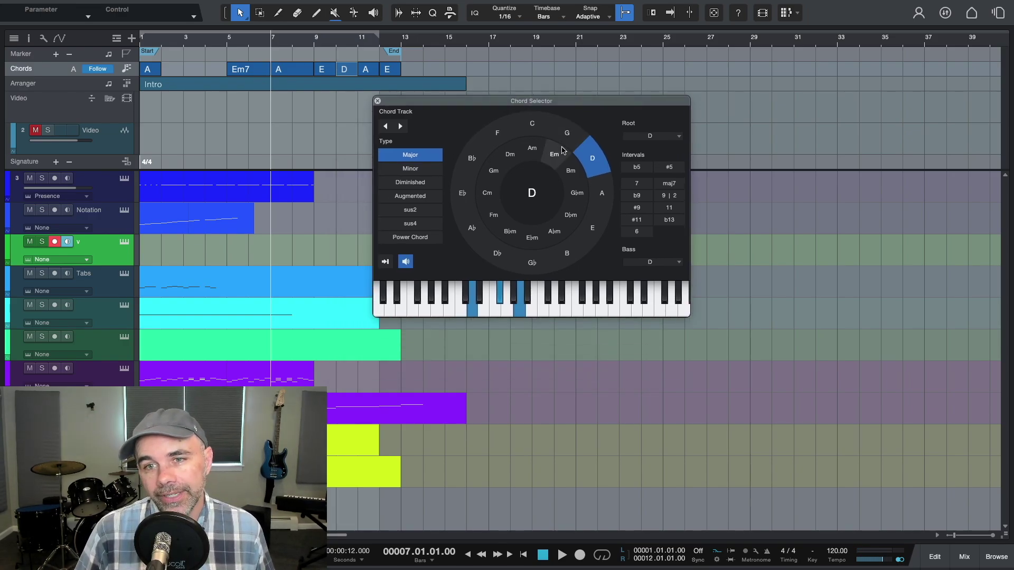
{"action": "left_click", "coordinate": [602, 226]}
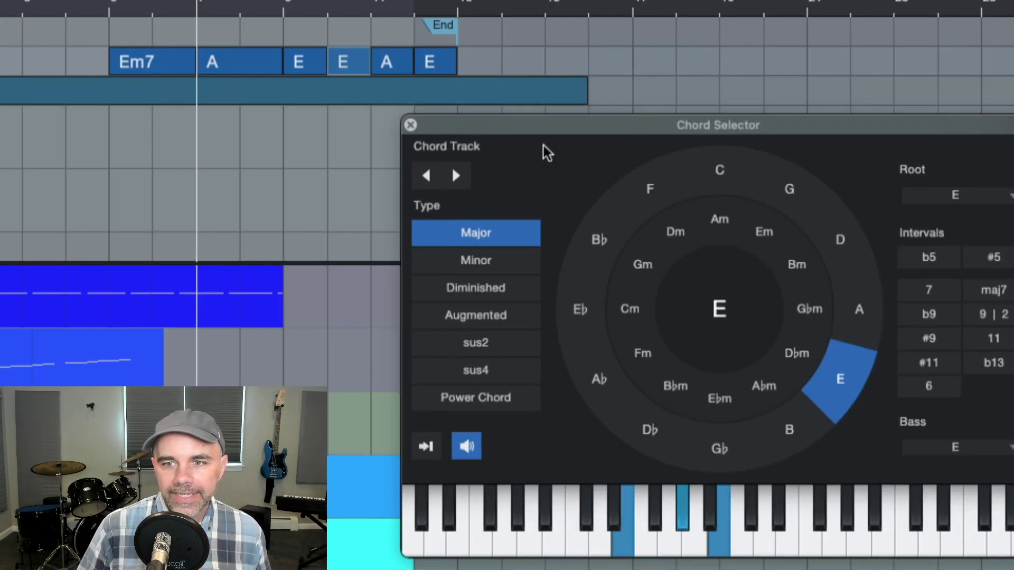
{"action": "left_click", "coordinate": [500, 128]}
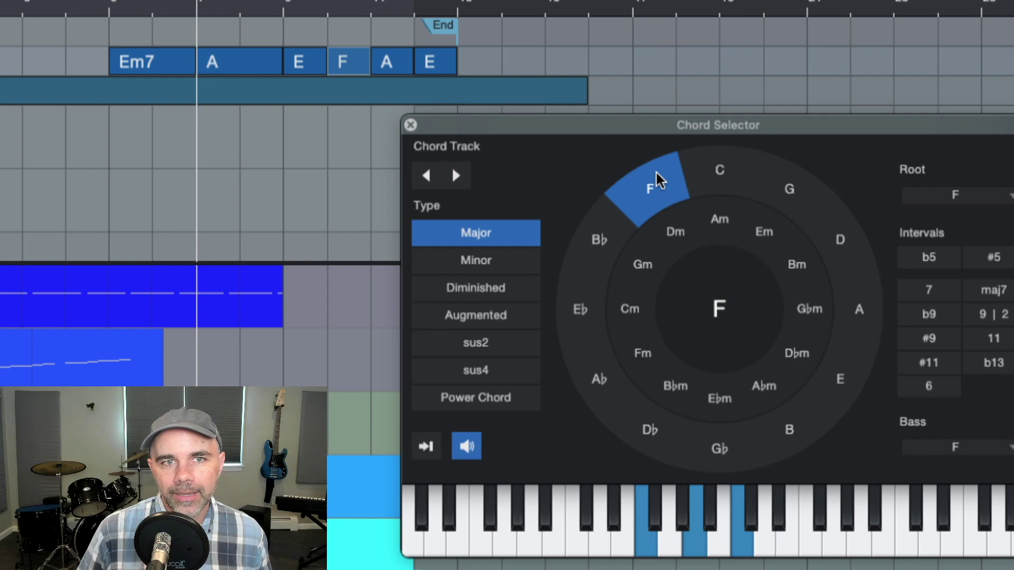
{"action": "left_click", "coordinate": [709, 174]}
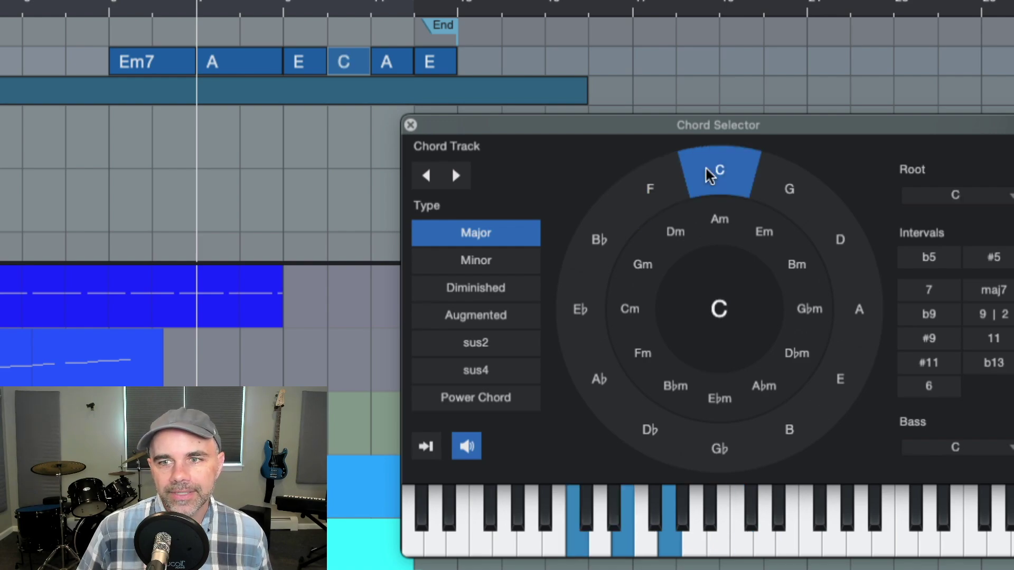
{"action": "left_click", "coordinate": [922, 293]}
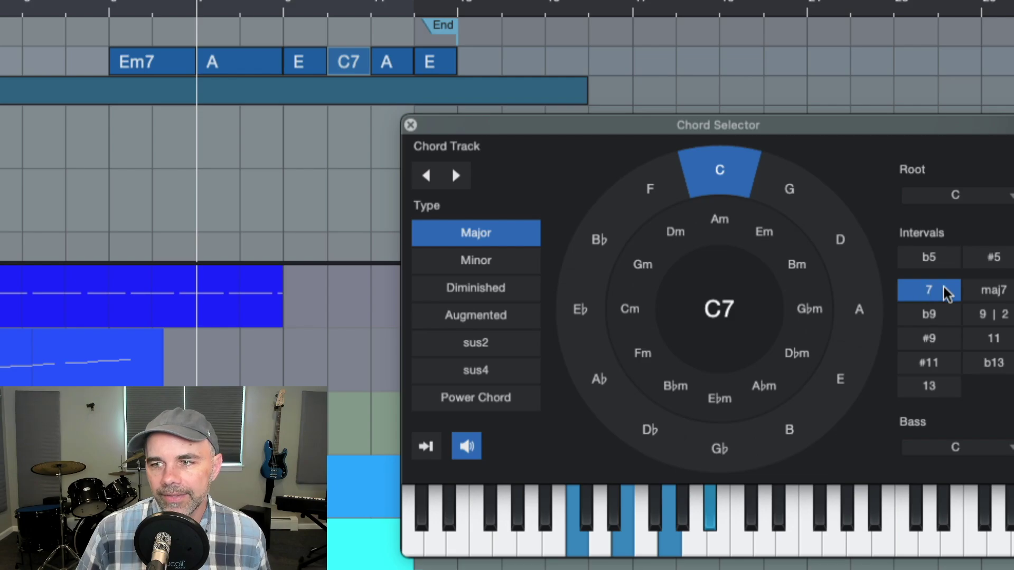
{"action": "left_click", "coordinate": [975, 292]}
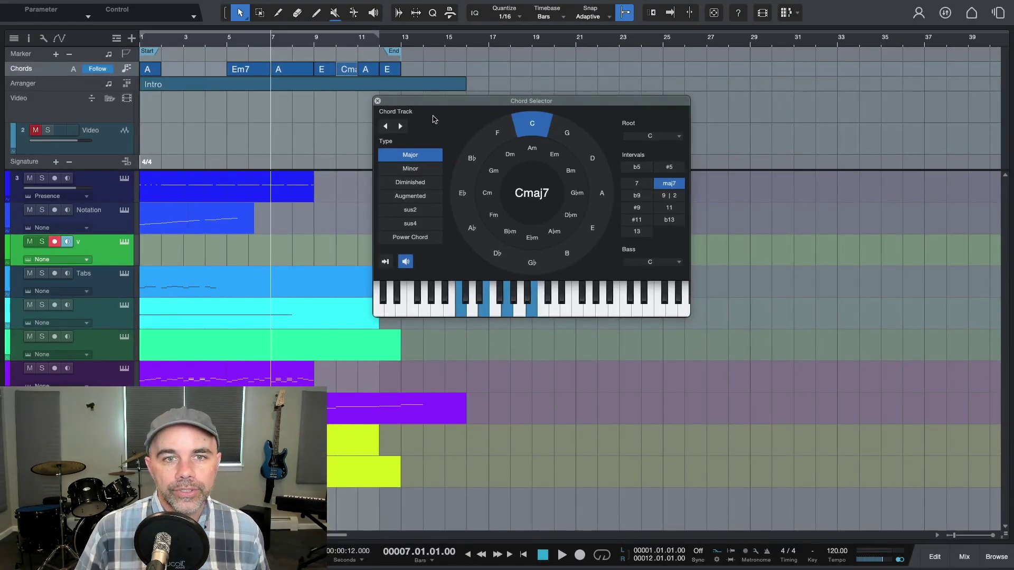
{"action": "left_click", "coordinate": [378, 101]}
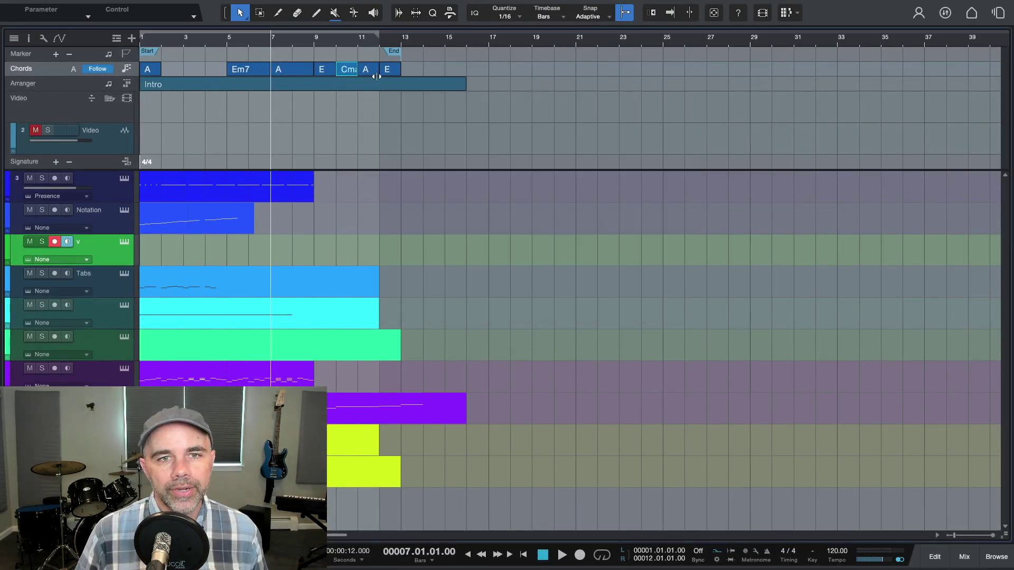
- Delete the A chord after Cmaj7 and drag Cmaj7 onto the v track as a note part at bar 9
{"action": "left_click", "coordinate": [376, 77]}
{"action": "key", "text": "Delete"}
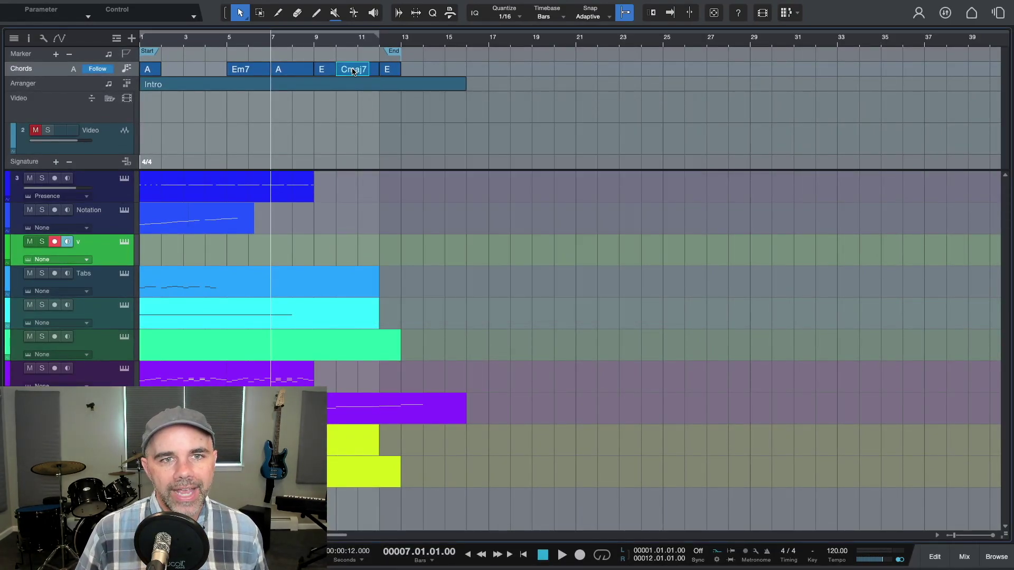
{"action": "left_click_drag", "start_coordinate": [352, 72], "coordinate": [330, 247]}
{"action": "double_click", "coordinate": [329, 244]}
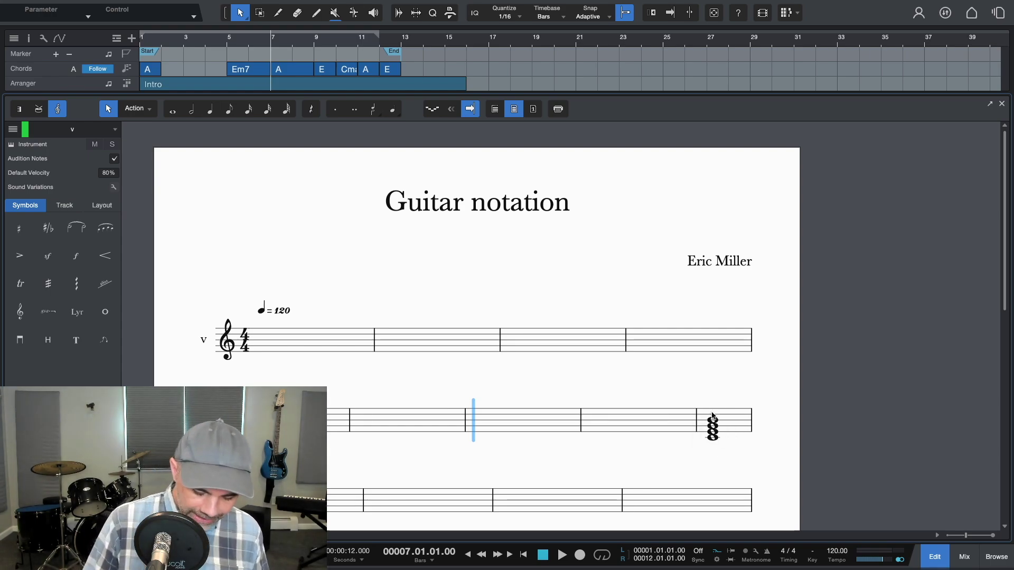
{"action": "key", "text": "F3"}
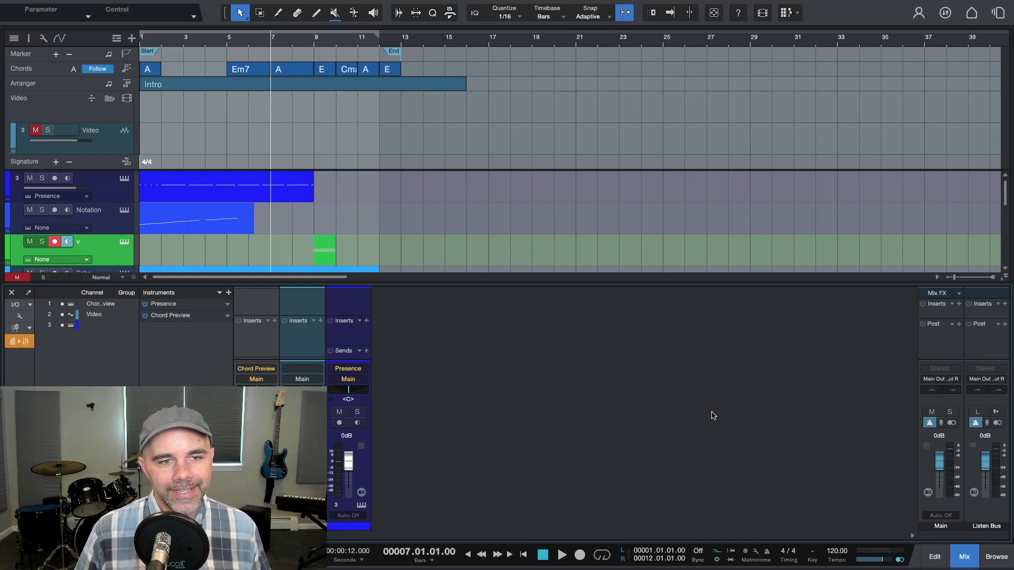
{"action": "key", "text": "F2"}
{"action": "key", "text": "F2"}
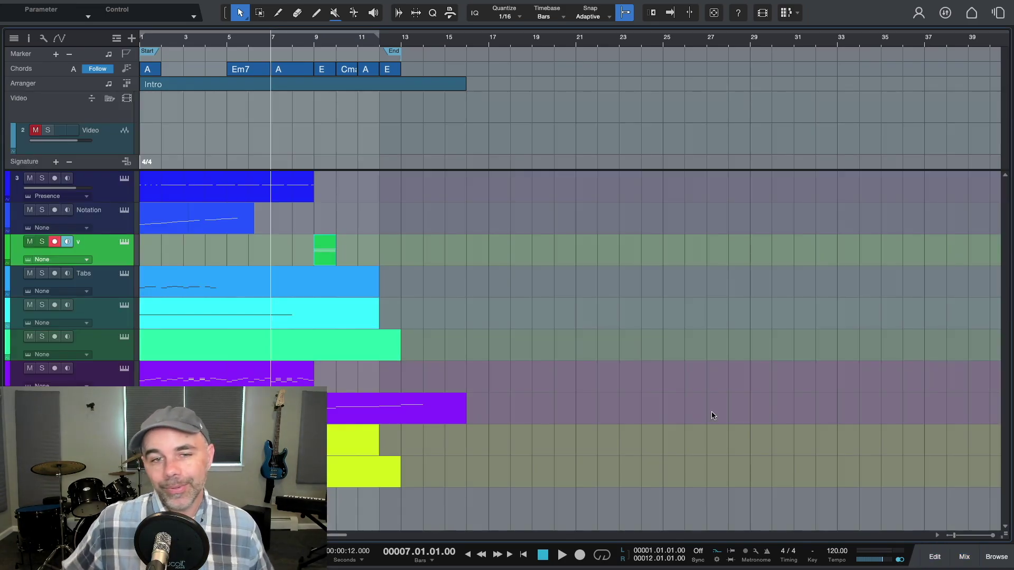